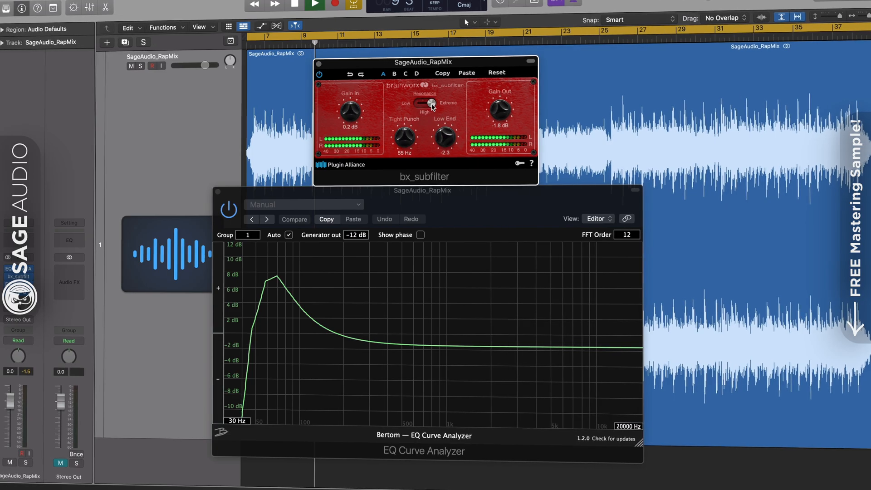
Set bx_subfilter's resonance to Low, then close bx_subfilter and the EQ Curve Analyzer
click(421, 105)
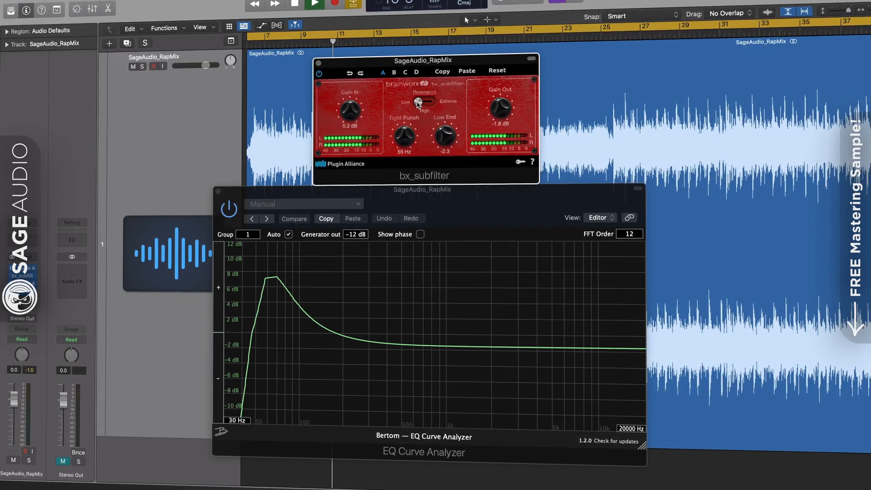
click(318, 63)
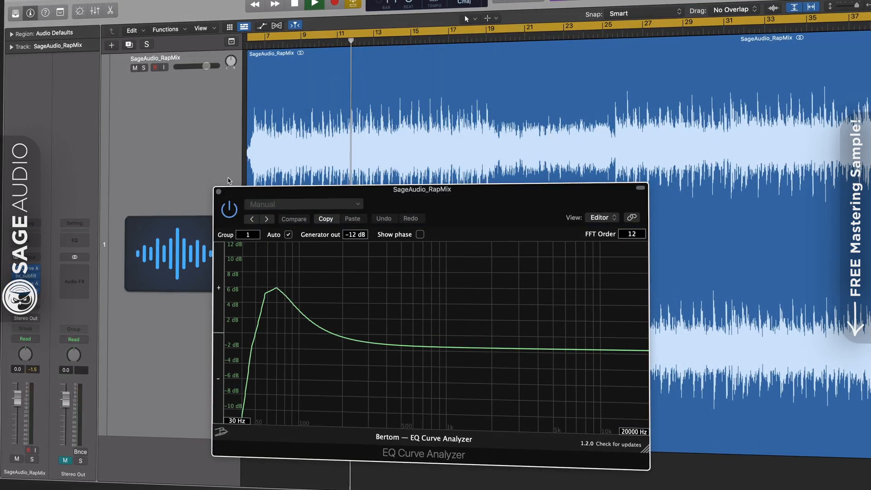
click(218, 191)
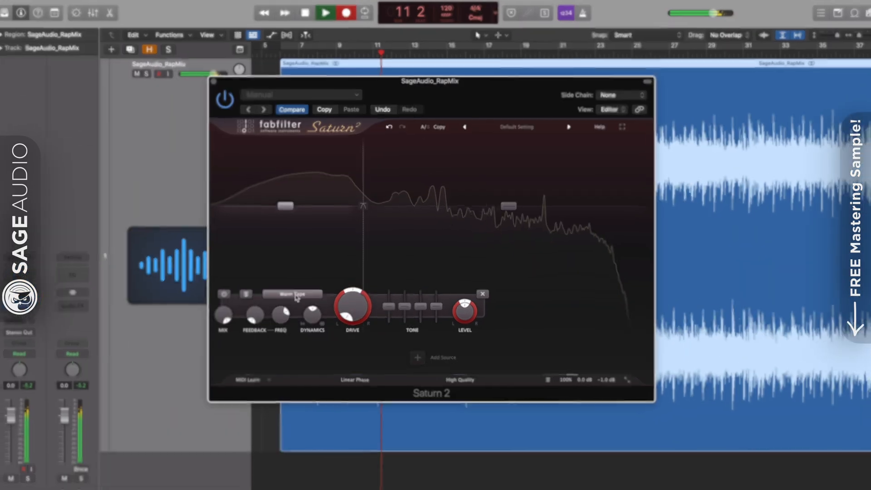
Load Saturn 2's Saturation > Gentle Saturation preset
click(290, 306)
mouse_move(308, 347)
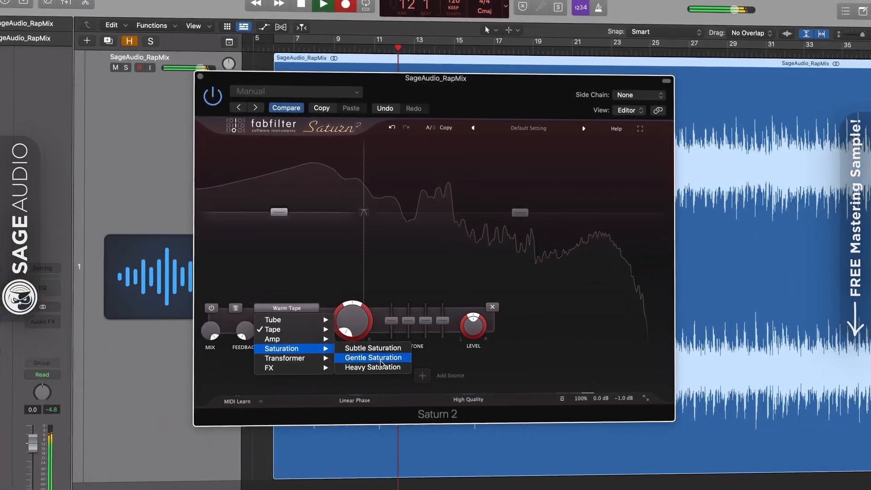
click(373, 356)
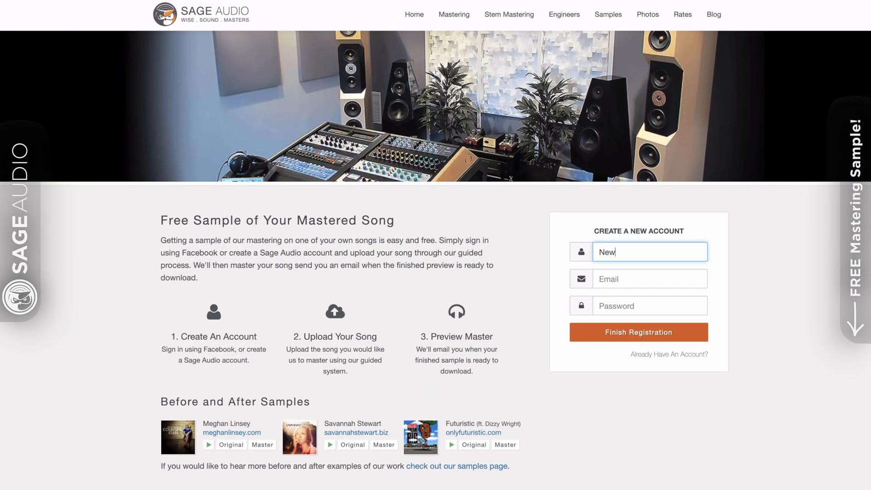
Enter the sign-up name, e-mail and password, then start a Free Mastering Preview's song name
text(Artist)
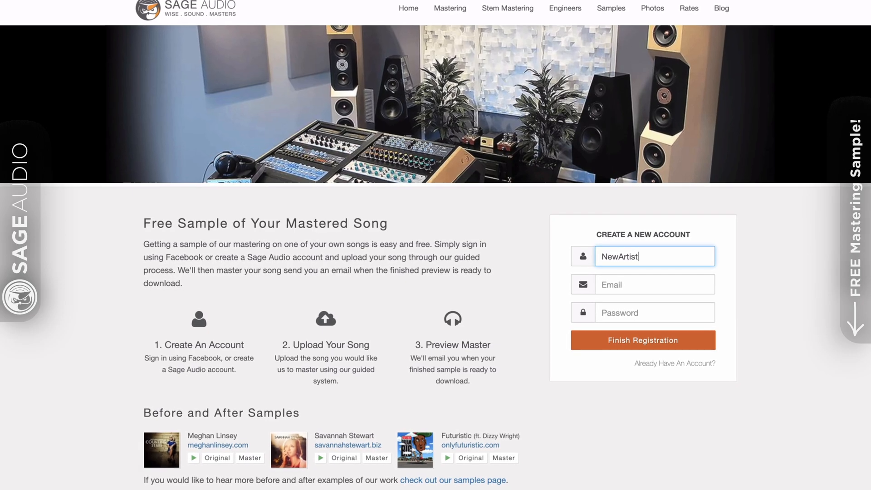
key(Tab)
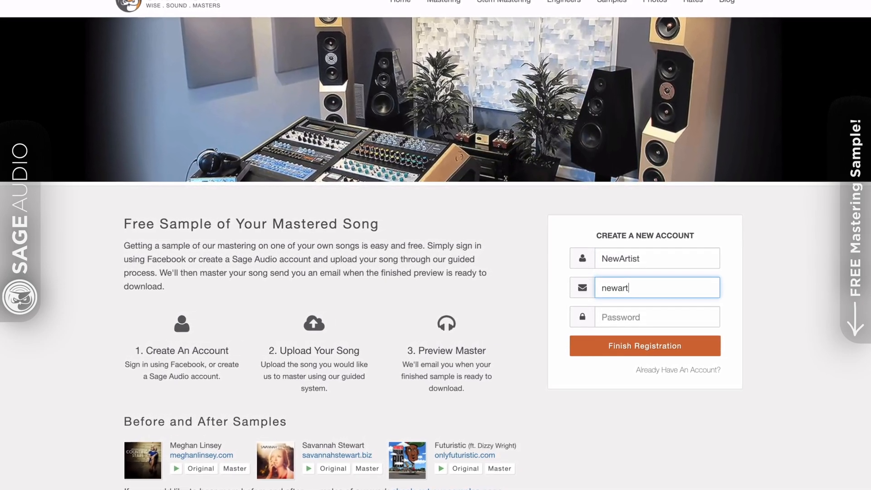
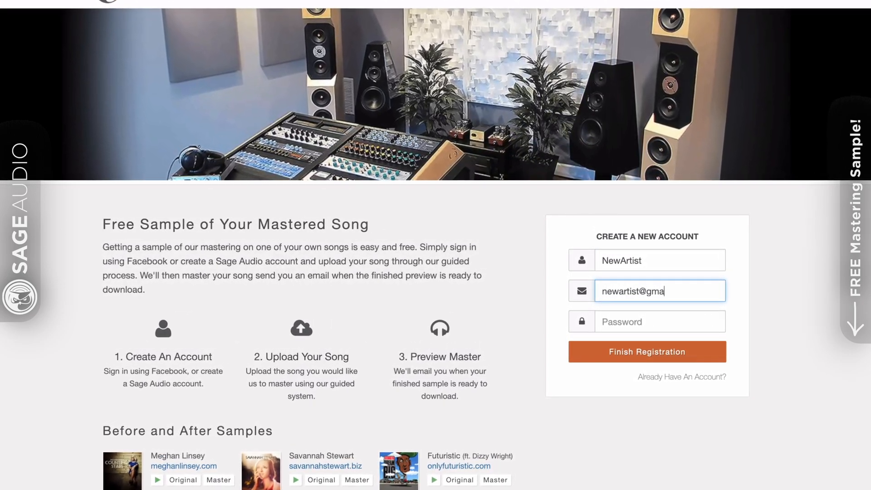
key(Tab)
text(••)
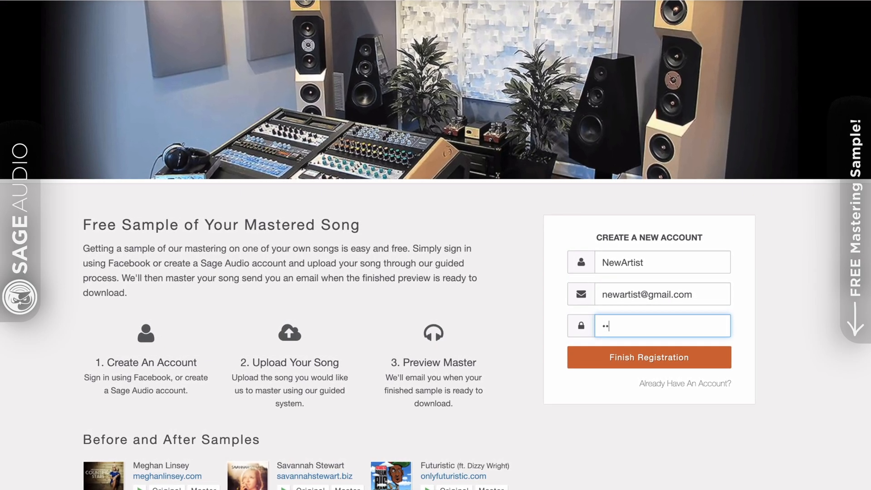
text(••••)
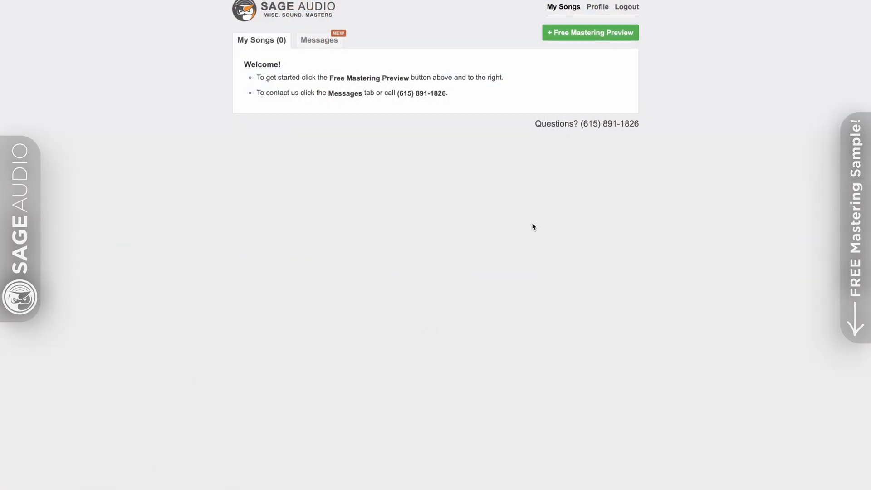
click(565, 35)
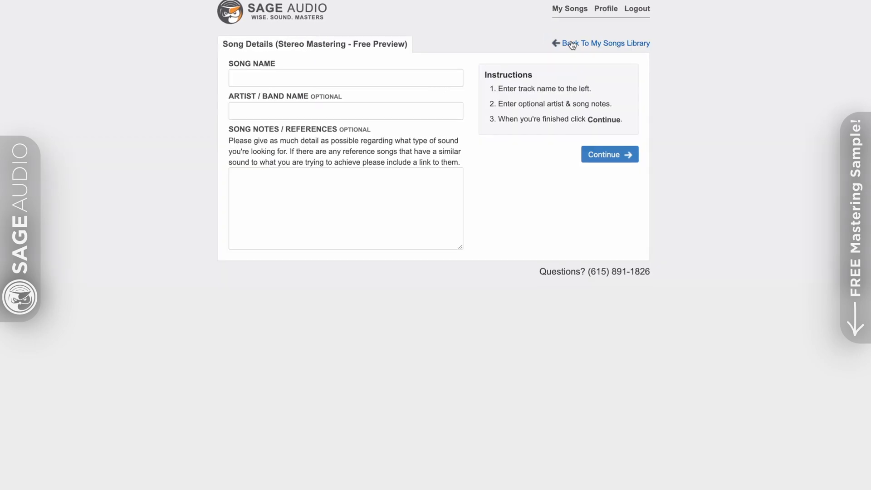
click(432, 82)
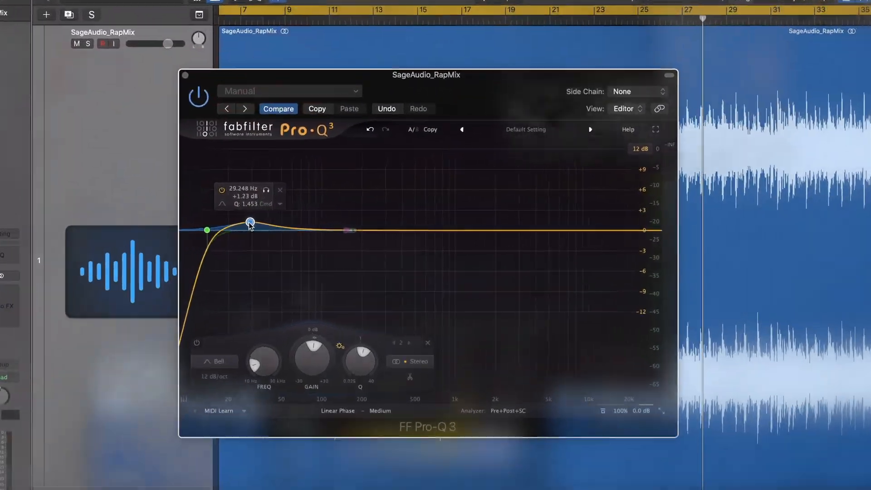
Nudge Pro-Q 3's sub-bass bell up to about 41.4 Hz, +1.19 dB, then close the equalizer
mouse_move(250, 223)
mouse_down()
mouse_move(263, 238)
mouse_move(287, 220)
mouse_move(258, 222)
mouse_up()
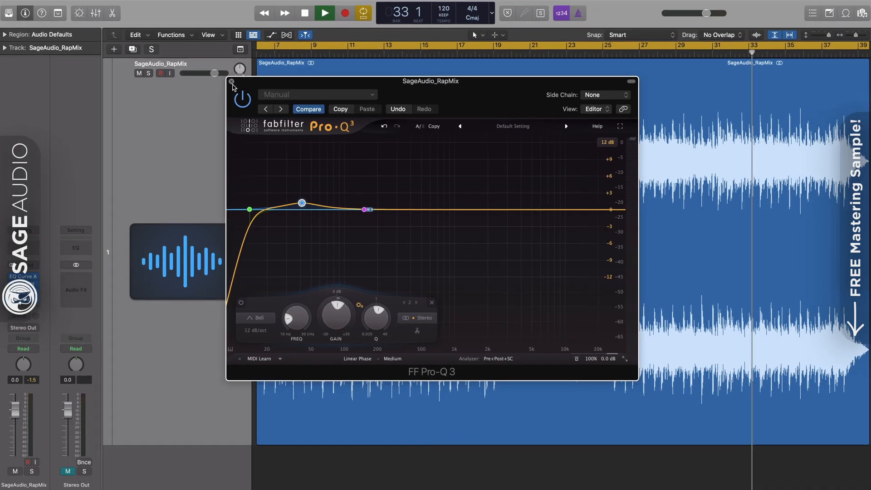
click(181, 47)
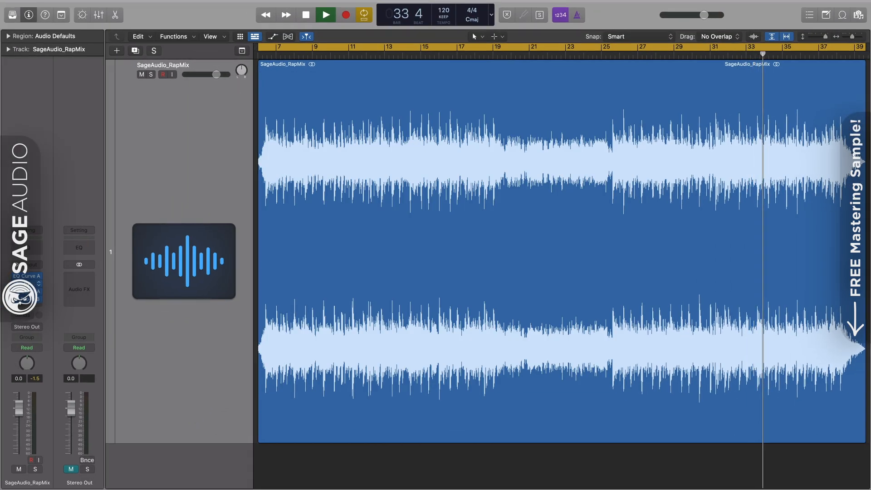
Set bx_subfilter to Gain In 0.2 dB, Low End -2.3, Tight Punch 47 Hz, then open the EQ Curve Analyzer
click(26, 283)
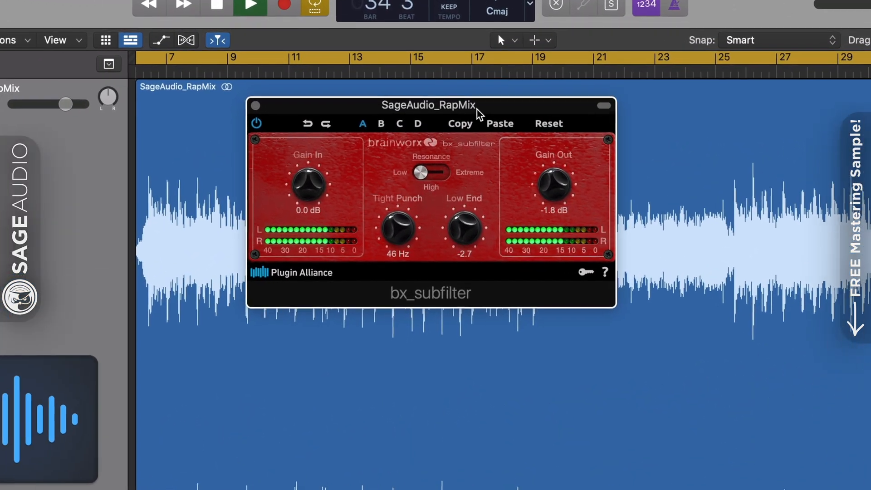
drag(460, 78, 459, 84)
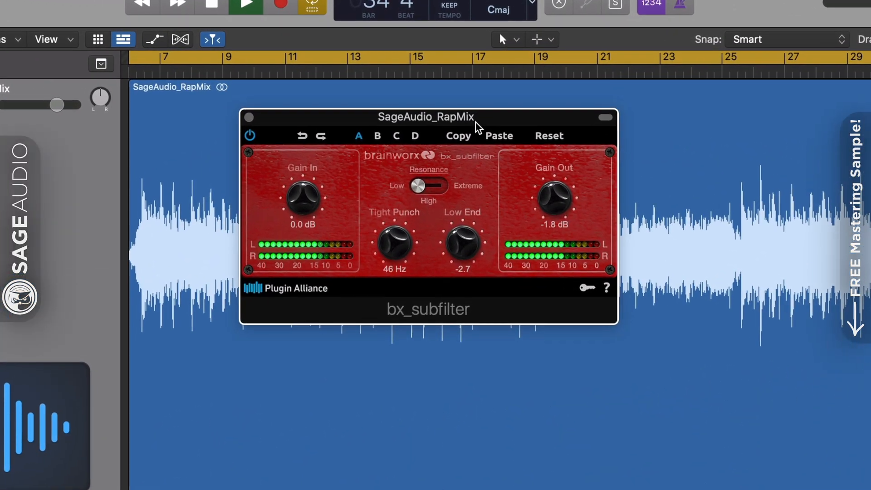
drag(476, 127, 480, 110)
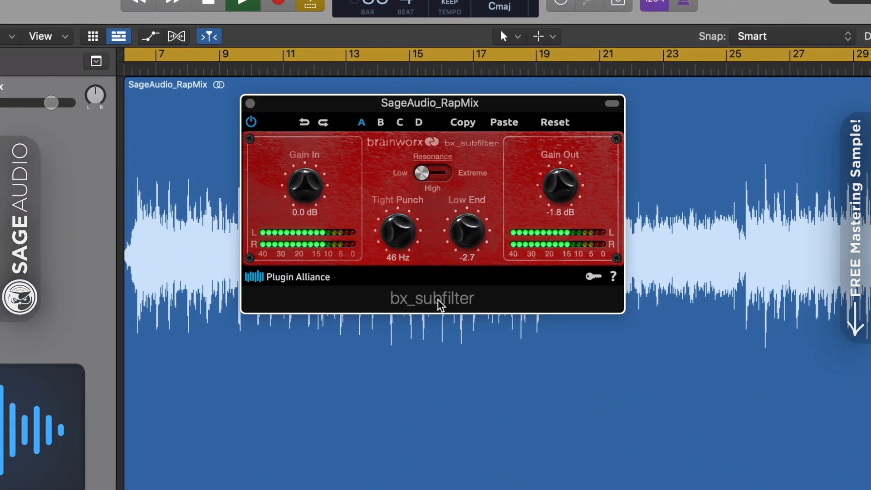
drag(307, 193, 306, 190)
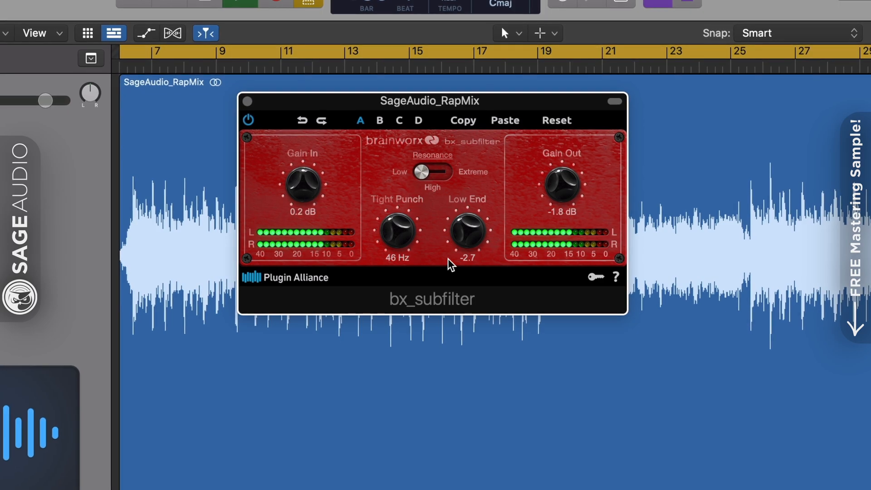
drag(471, 232, 473, 229)
drag(407, 229, 393, 268)
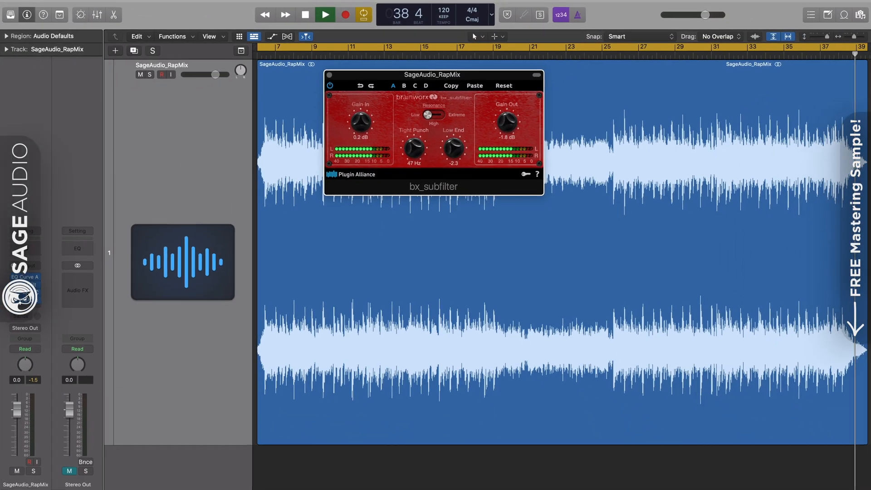
click(28, 295)
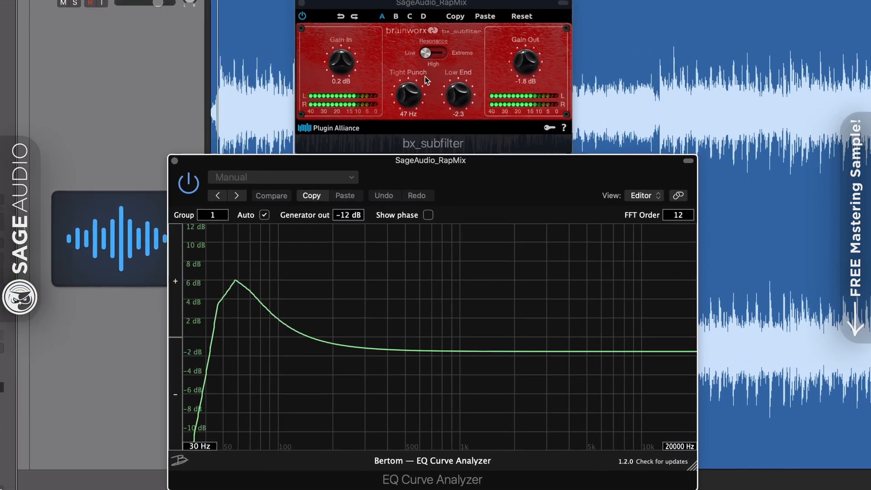
Set bx_subfilter's Tight Punch to 55 Hz, try High and Extreme resonance, return to Low, and close it
mouse_move(409, 95)
mouse_down()
mouse_move(410, 103)
mouse_move(414, 88)
mouse_up()
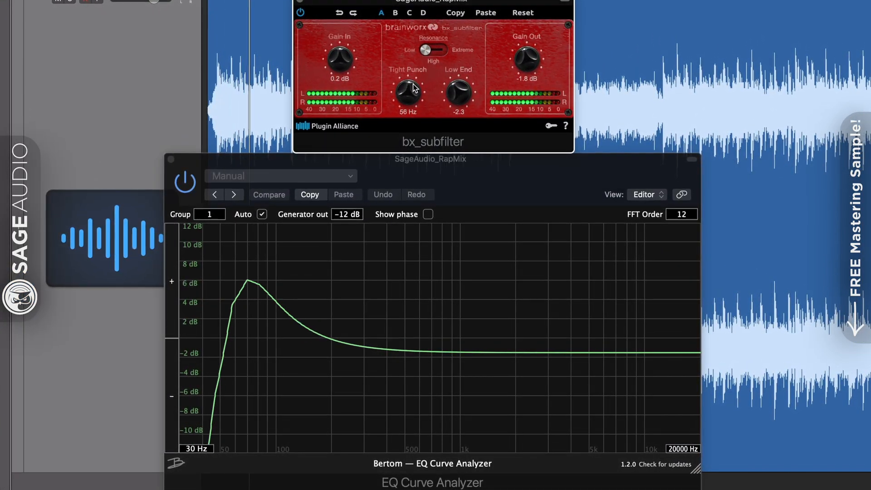
click(433, 50)
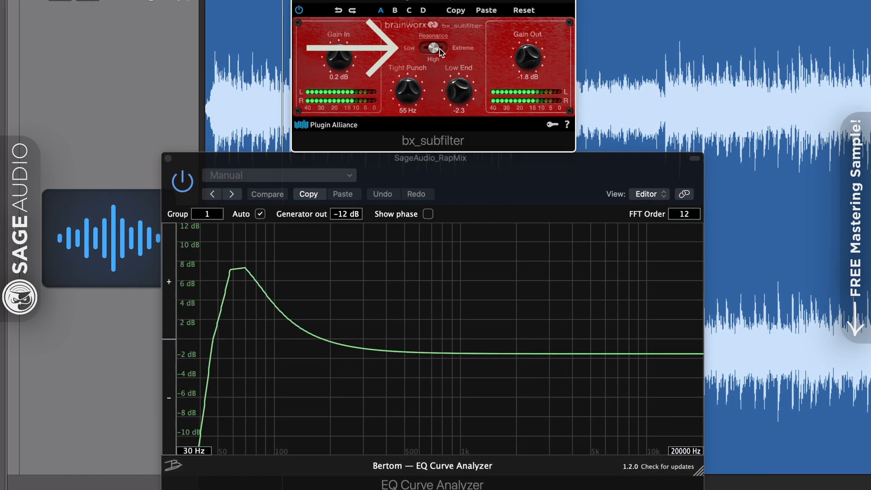
click(440, 49)
click(426, 47)
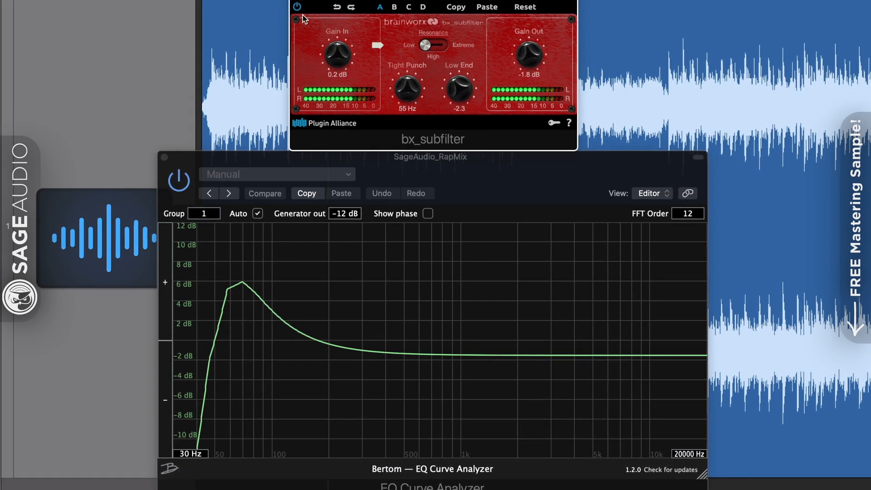
click(297, 0)
Run Pro-Q 3 at High linear phase, lift the 41 Hz bell, and lower the low cut to 16.14 Hz
click(164, 156)
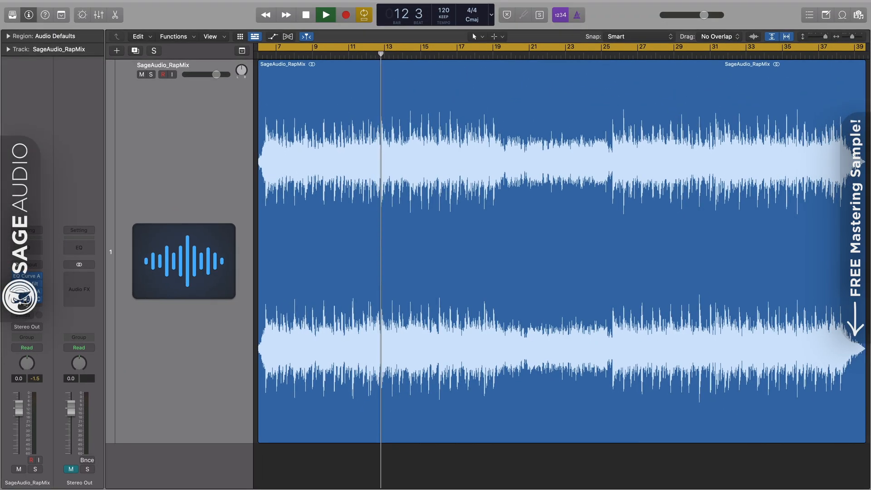
click(25, 300)
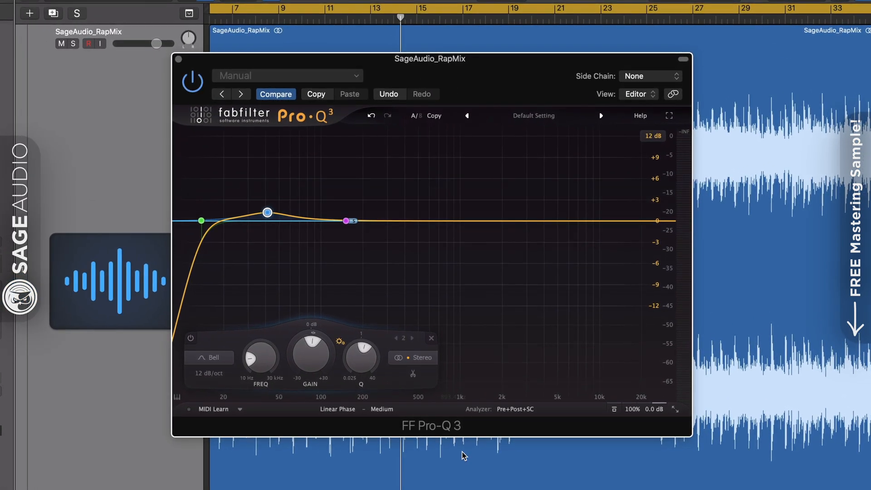
click(397, 411)
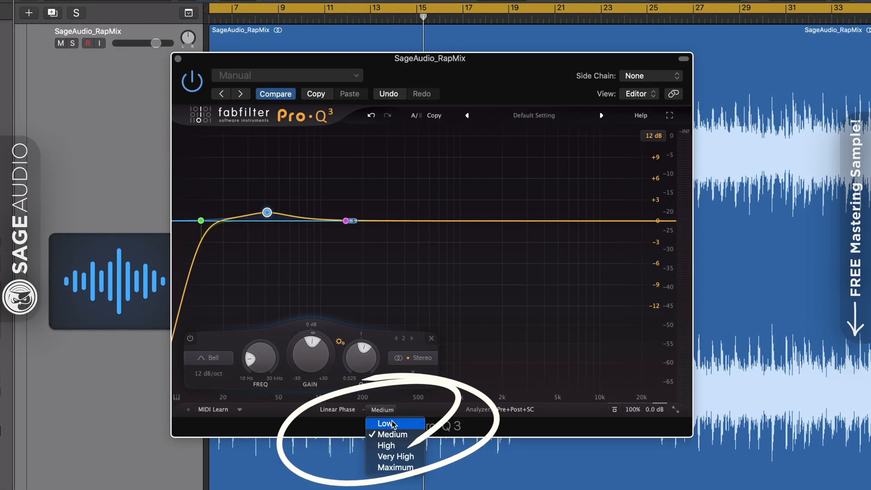
click(390, 446)
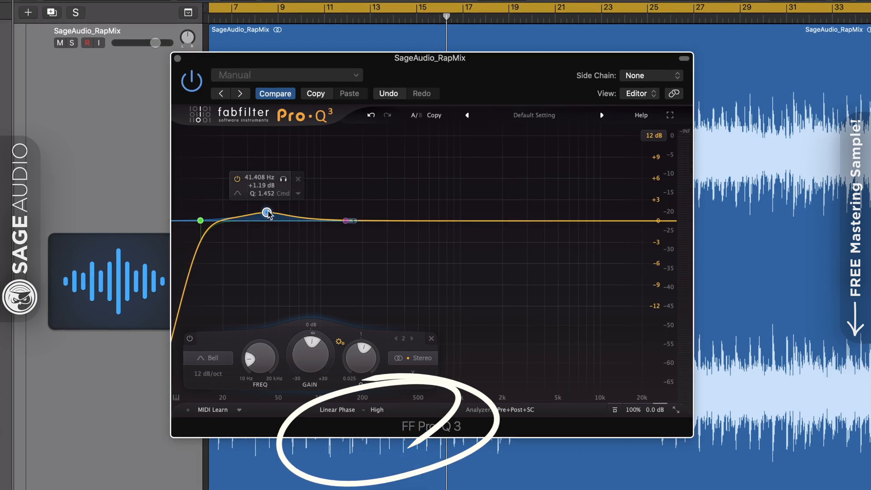
mouse_move(268, 214)
mouse_down()
mouse_move(264, 223)
mouse_move(266, 210)
mouse_up()
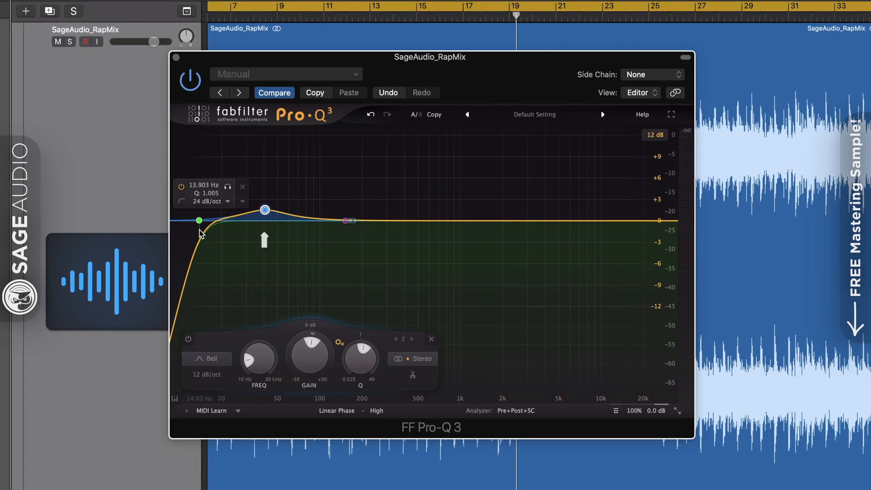
drag(200, 224, 175, 223)
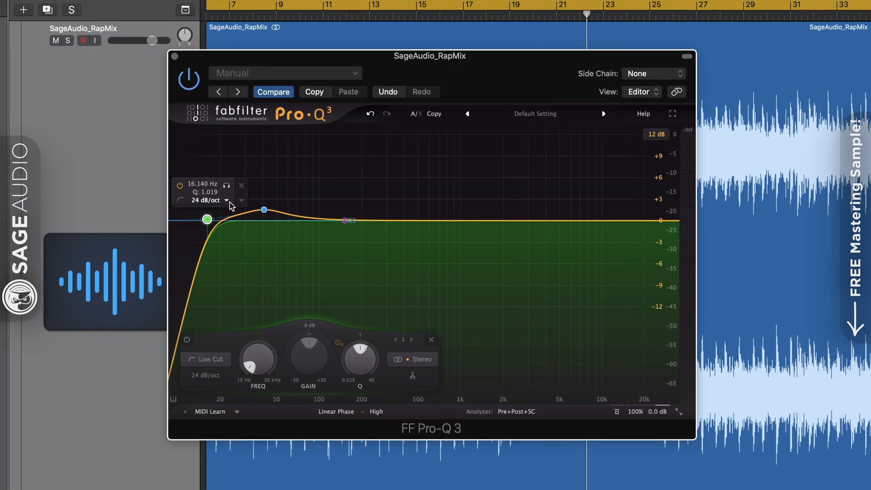
Make Pro-Q 3's band 3 a side-only low cut at around 70 Hz
click(344, 221)
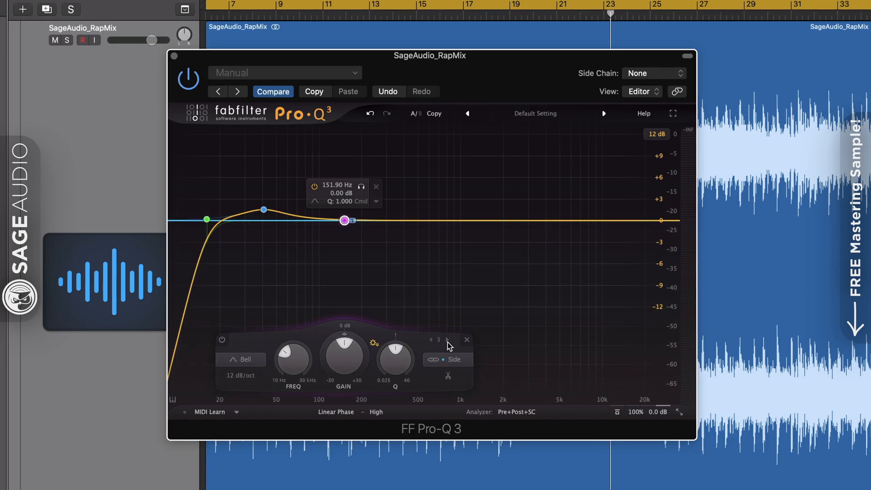
click(449, 359)
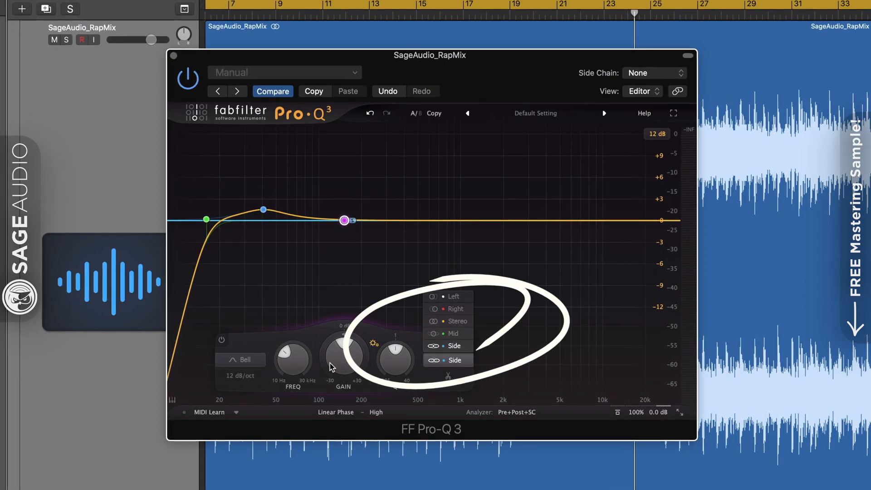
click(247, 360)
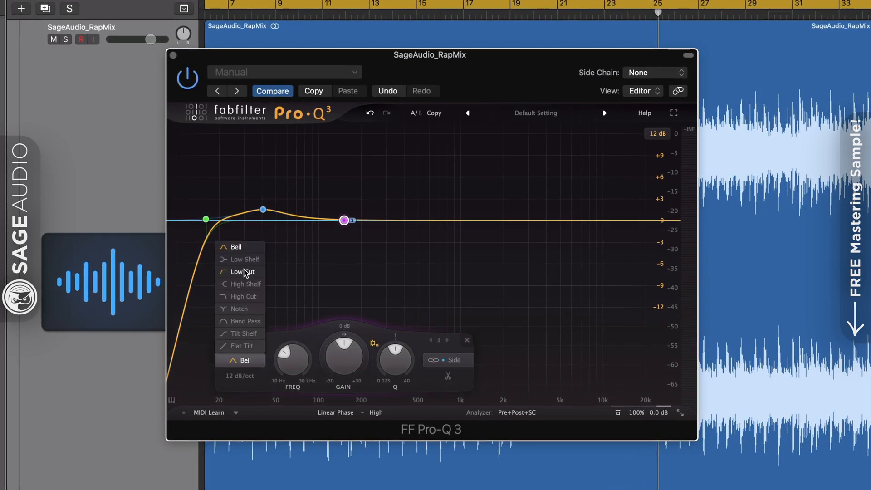
click(244, 272)
drag(363, 194, 325, 197)
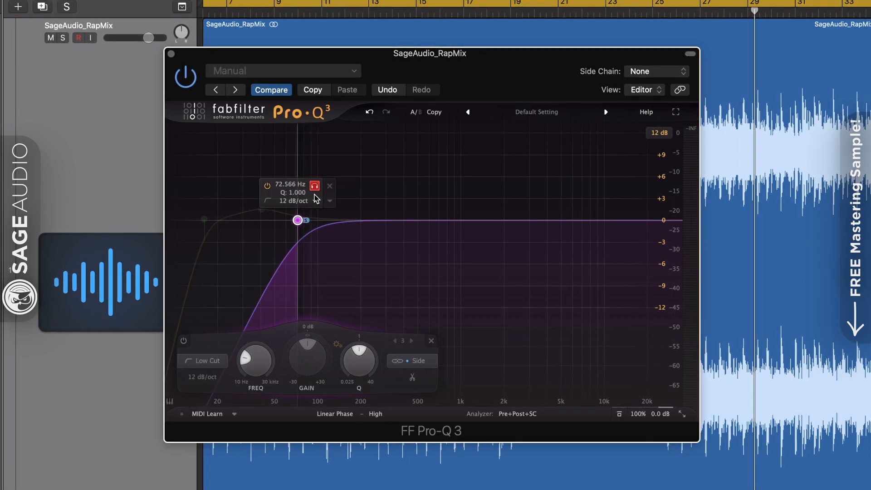
drag(313, 199, 312, 200)
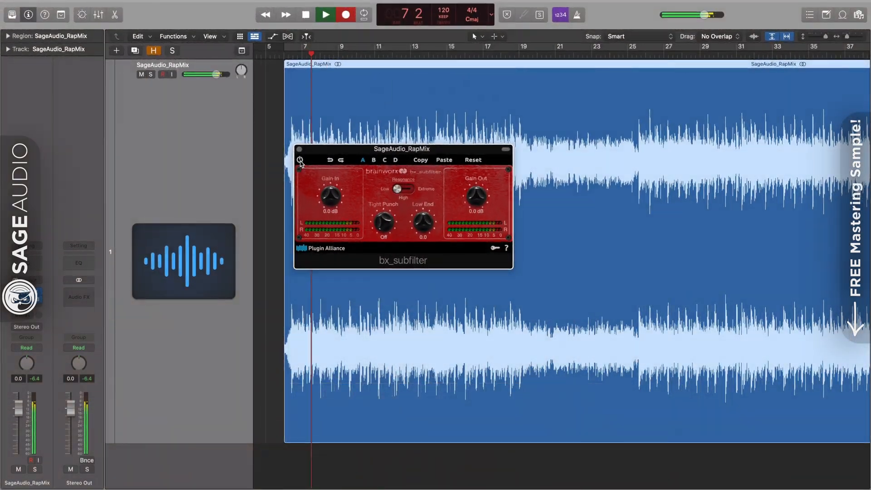
Power on bx_subfilter with Tight Punch 45 Hz, Low End 2.7 and Gain Out -1.6 dB
click(299, 161)
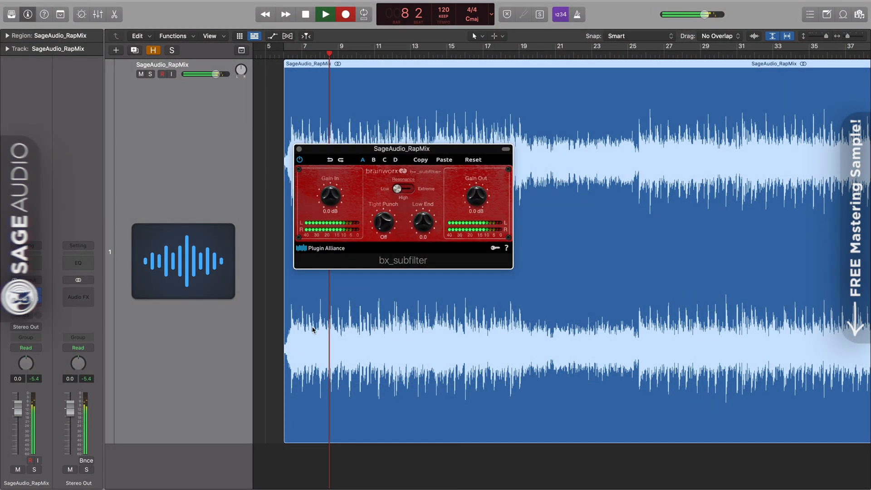
drag(383, 222, 383, 206)
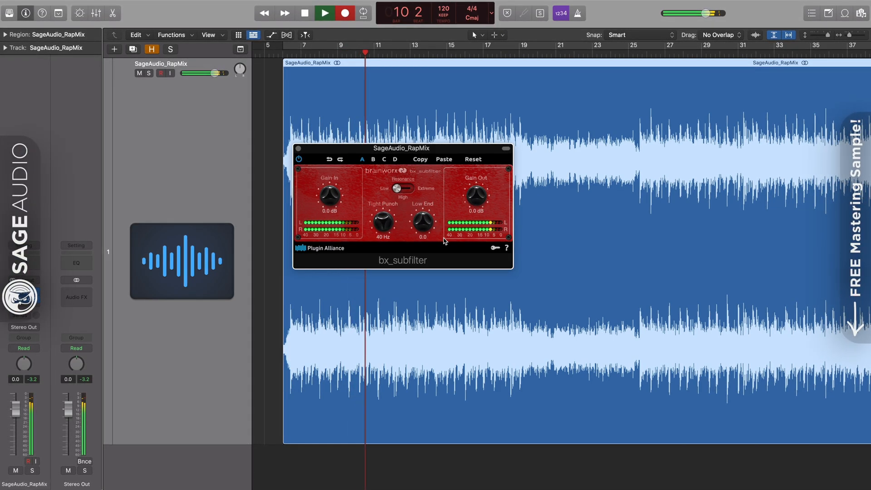
drag(425, 229, 427, 219)
drag(476, 197, 472, 214)
drag(386, 229, 423, 228)
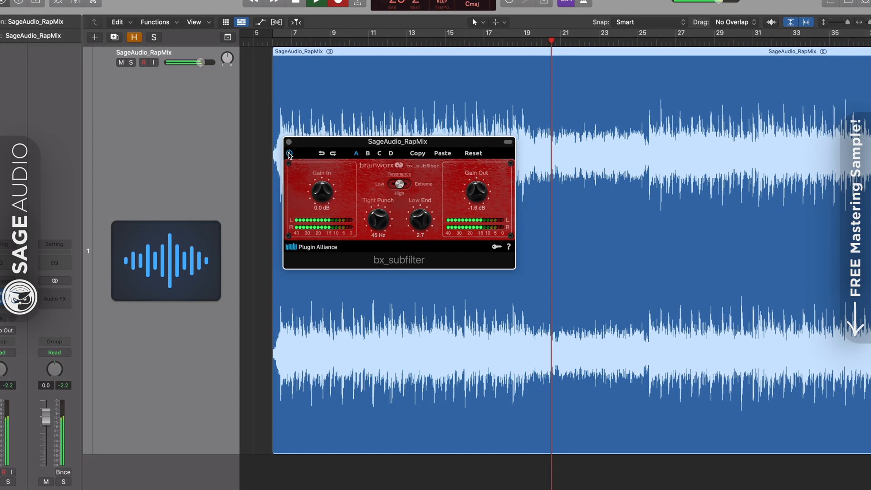
Close bx_subfilter and switch the Pro-Q 3 equalizer back on
click(288, 144)
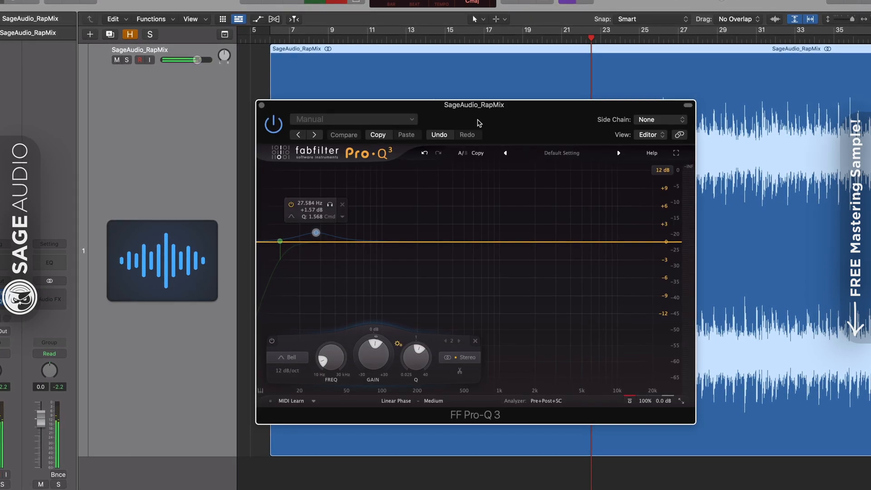
drag(476, 121, 450, 107)
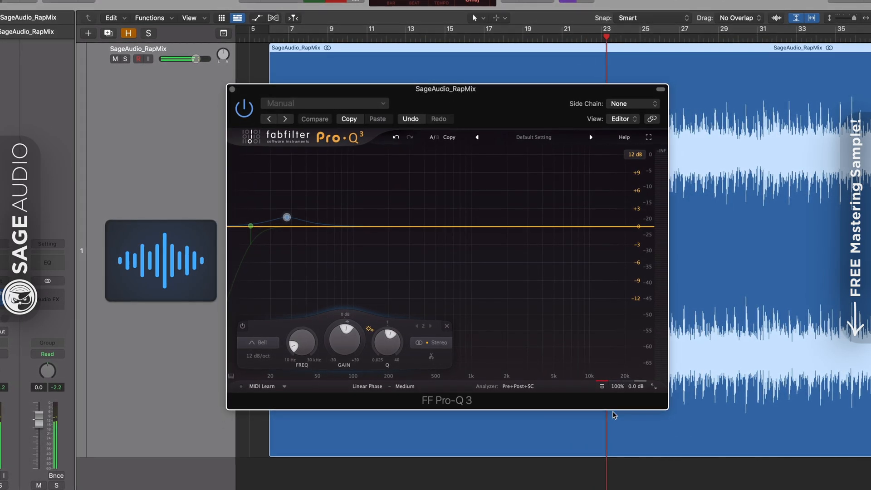
click(602, 387)
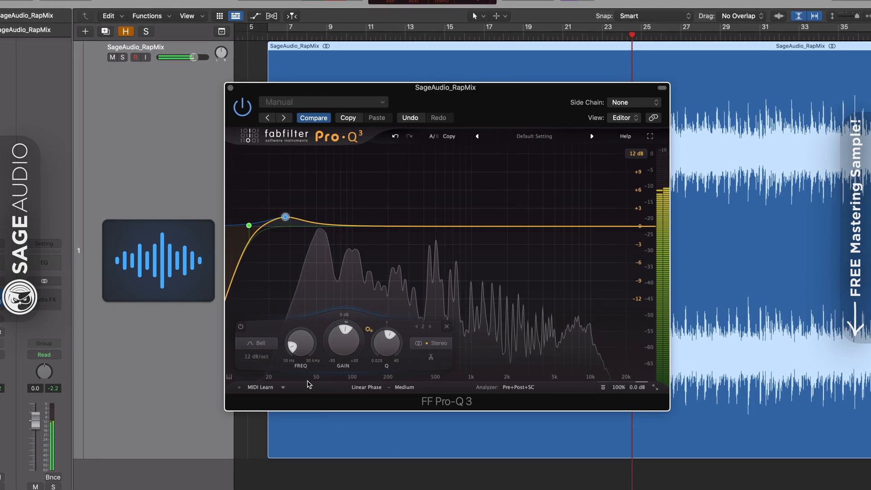
Solo Pro-Q 3's band 2 bell at 32.6 Hz, +2 dB, and widen its Q to 1.262
click(299, 189)
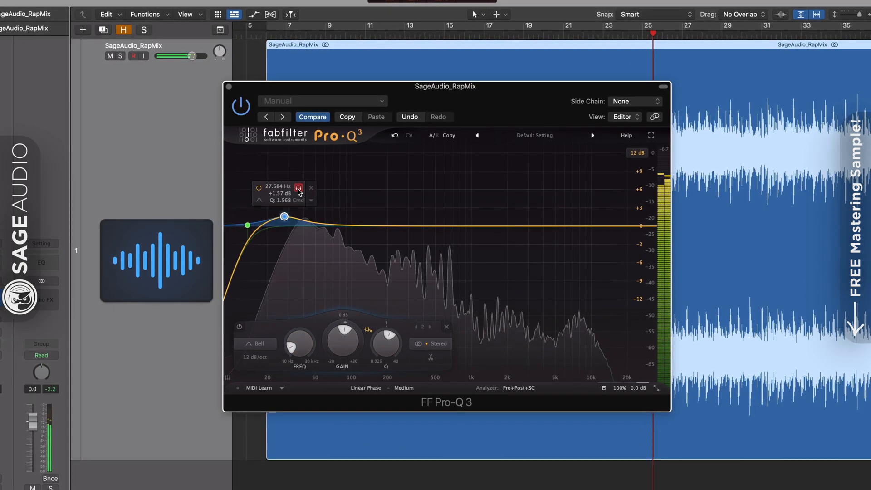
click(298, 189)
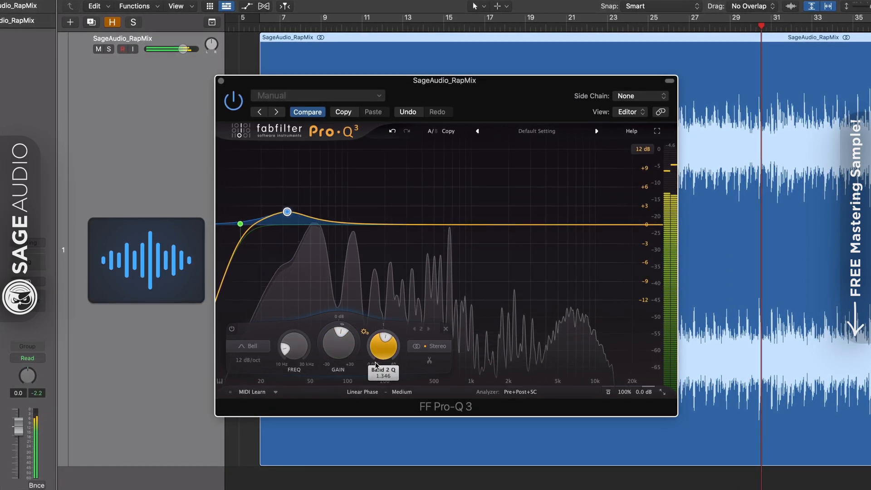
drag(375, 365, 375, 367)
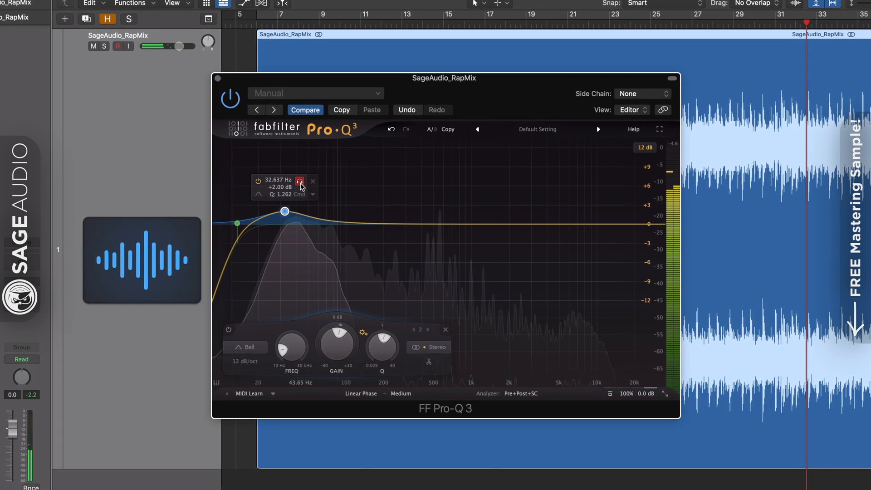
click(299, 181)
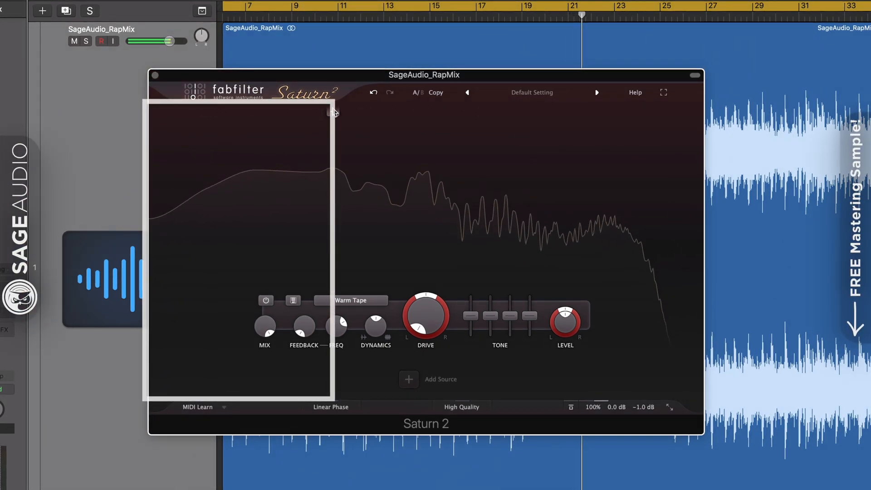
Split Saturn 2 into low and high bands with Drive at zero and the low band selected
click(333, 112)
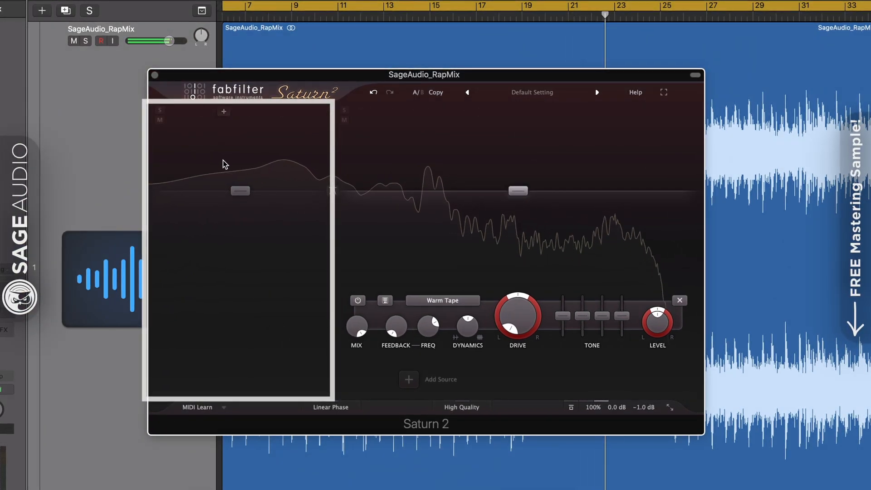
click(679, 300)
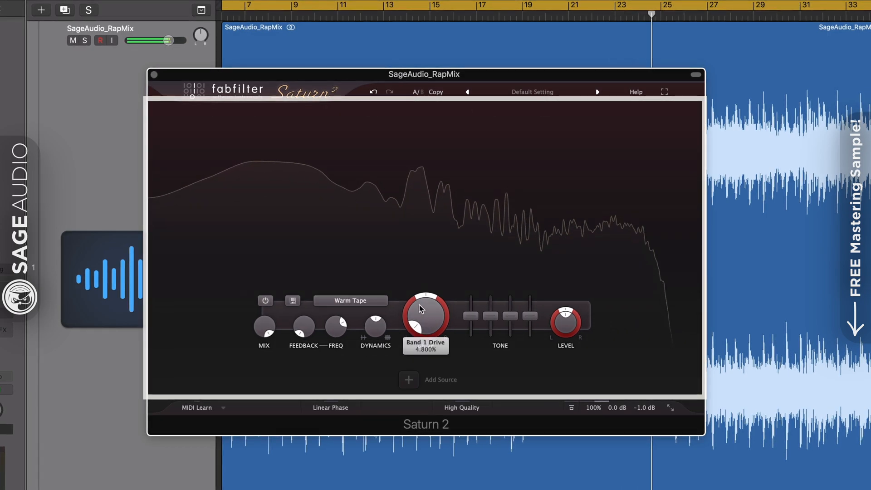
drag(417, 323, 415, 332)
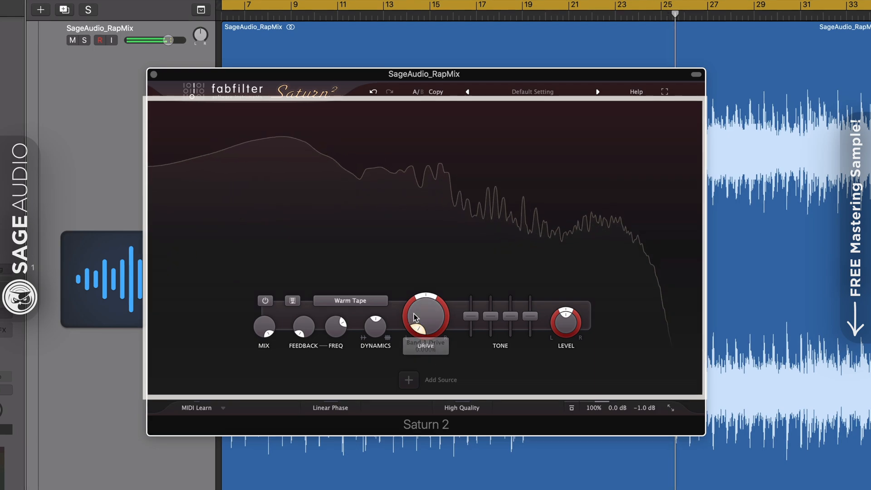
click(315, 111)
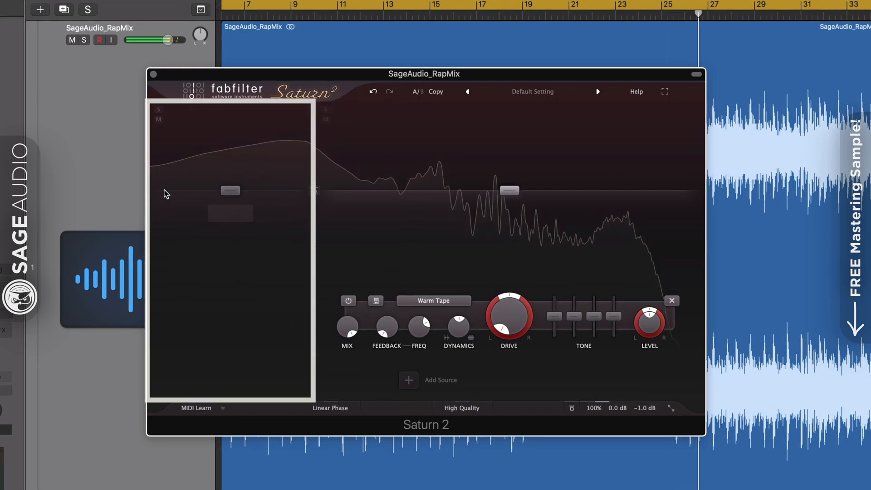
click(229, 190)
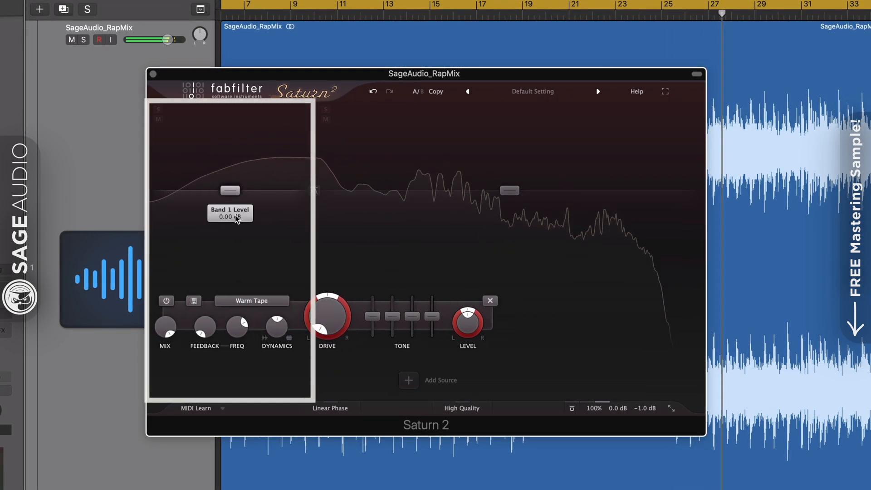
mouse_move(444, 69)
mouse_down()
mouse_move(433, 85)
mouse_move(441, 65)
mouse_up()
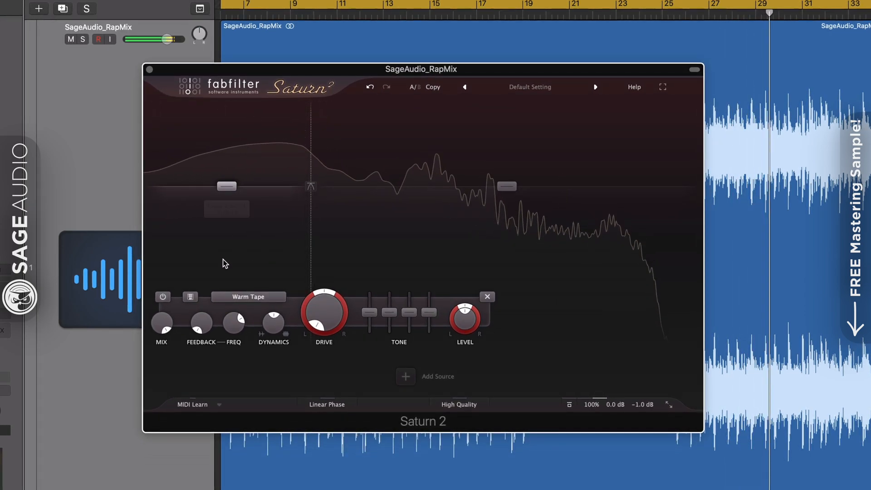
Give Saturn 2's low band Gentle Saturation with drive near 5%, soloing it briefly to listen
click(248, 297)
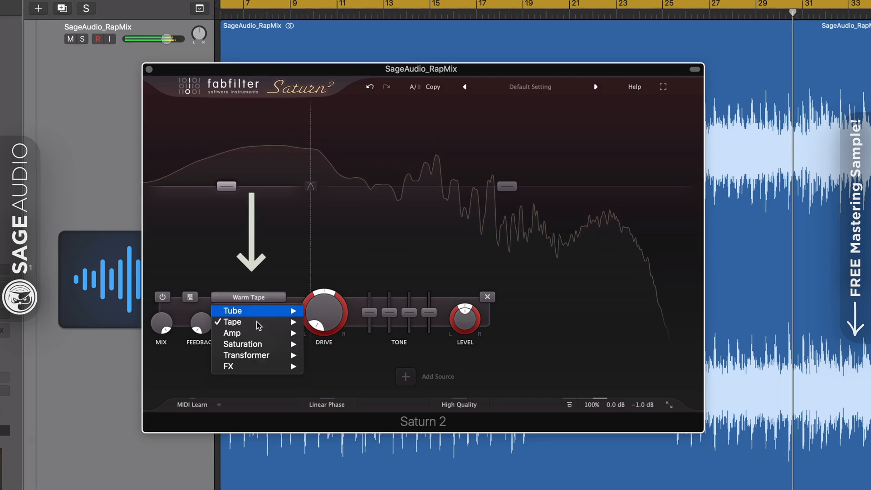
mouse_move(257, 347)
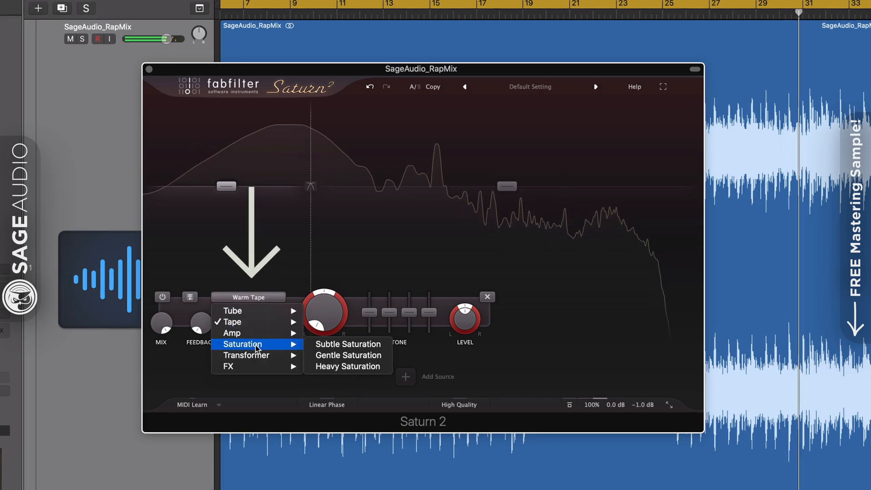
click(367, 355)
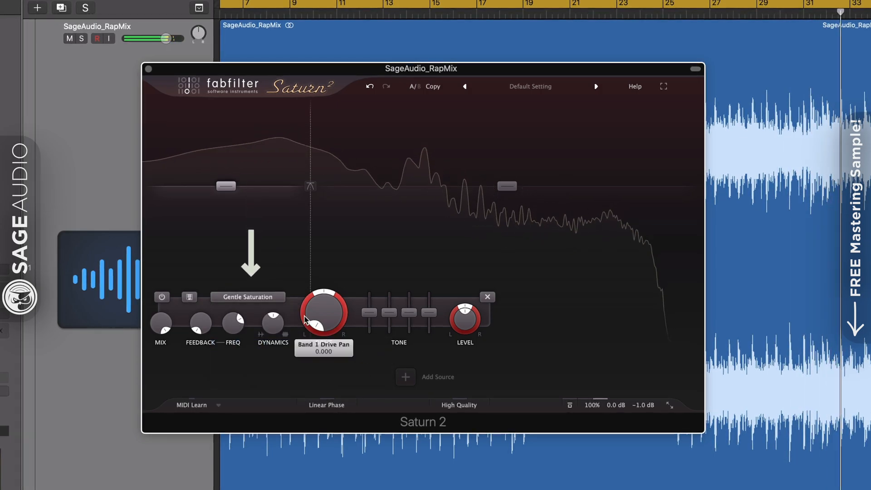
drag(313, 330, 311, 306)
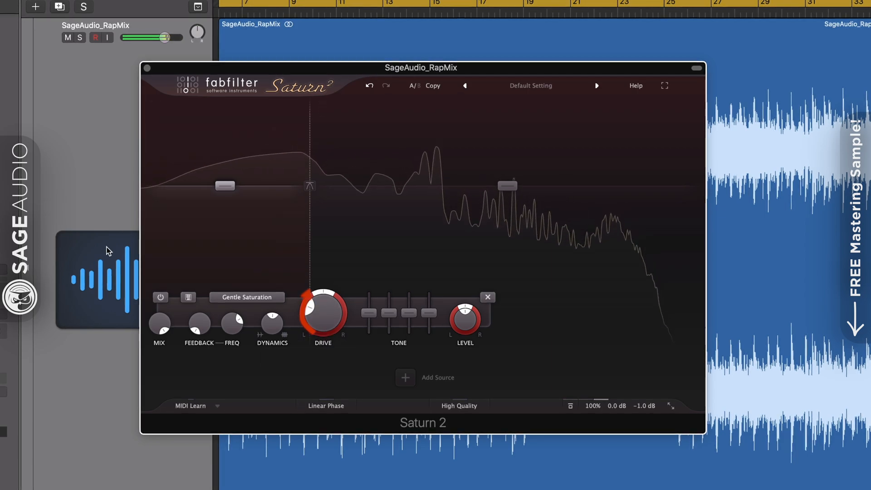
click(151, 103)
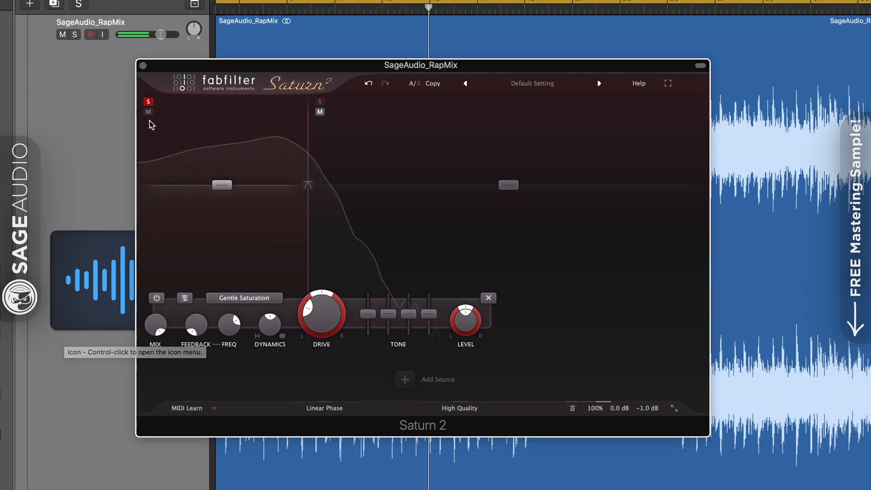
click(148, 102)
Switch the low band's saturation style to Warm Tube
click(239, 299)
click(239, 298)
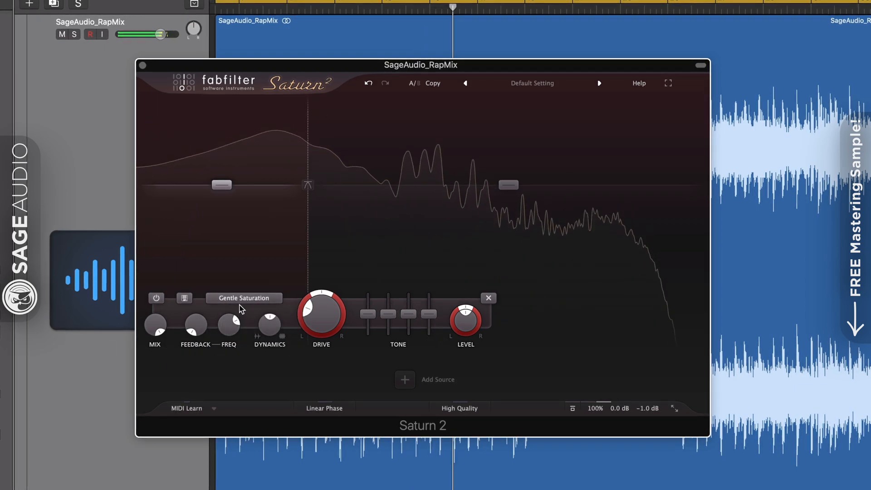
click(239, 298)
mouse_move(236, 312)
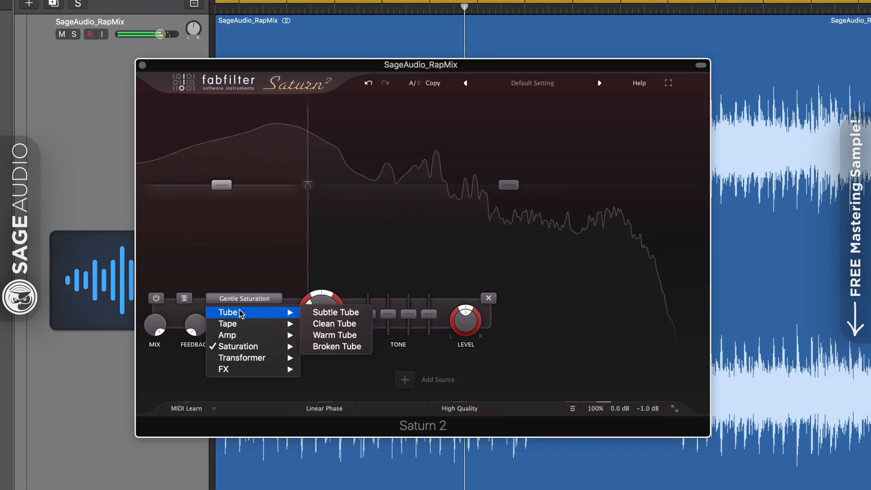
click(325, 335)
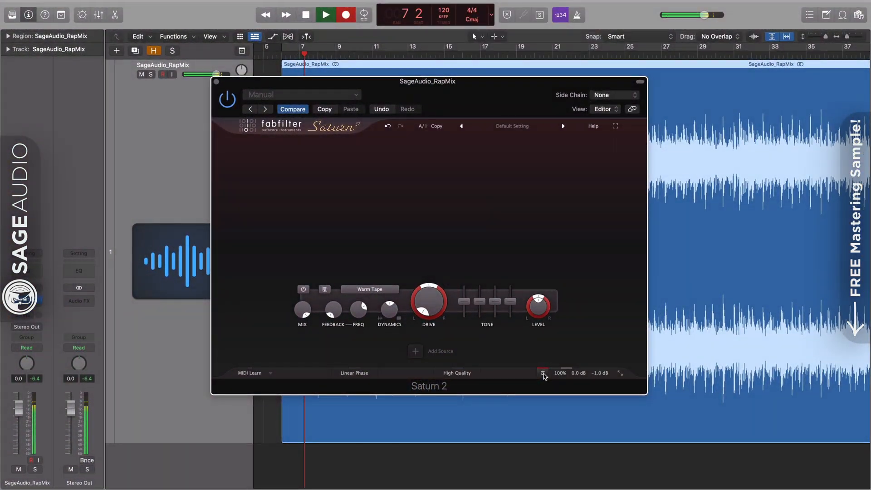
Show Saturn 2's spectrum analyzer, split it into two frequency bands, and select the low band
click(543, 373)
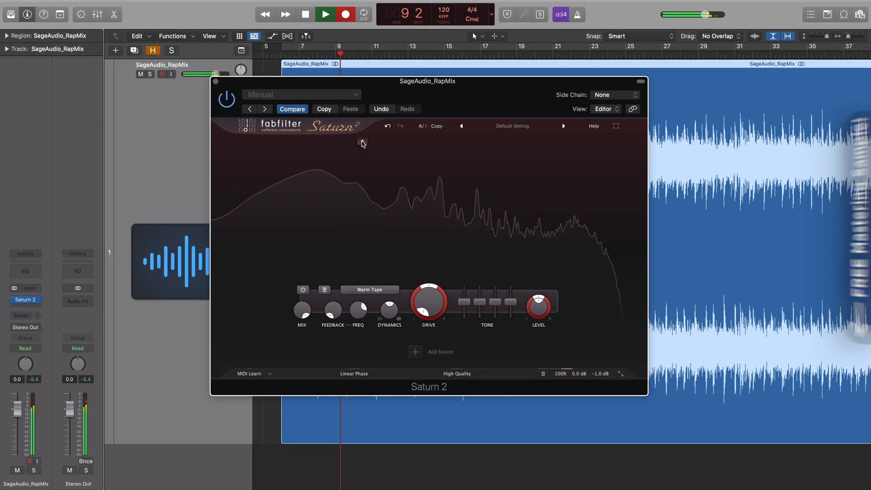
click(362, 142)
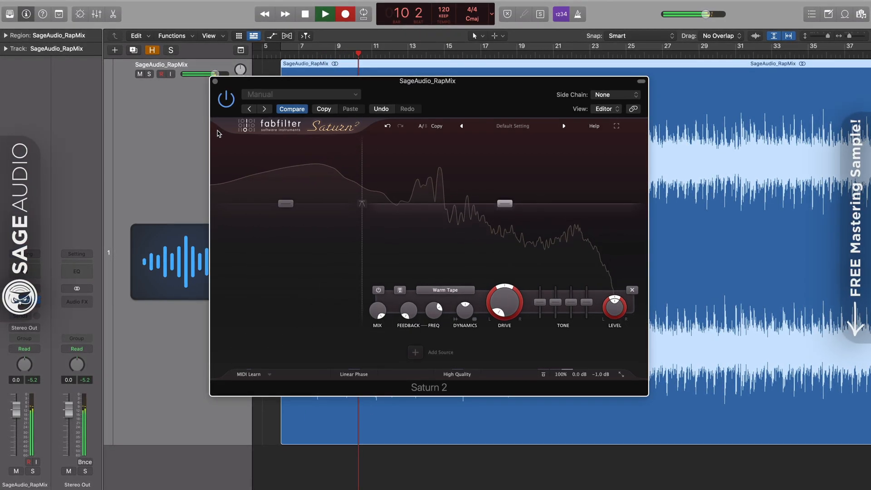
click(285, 203)
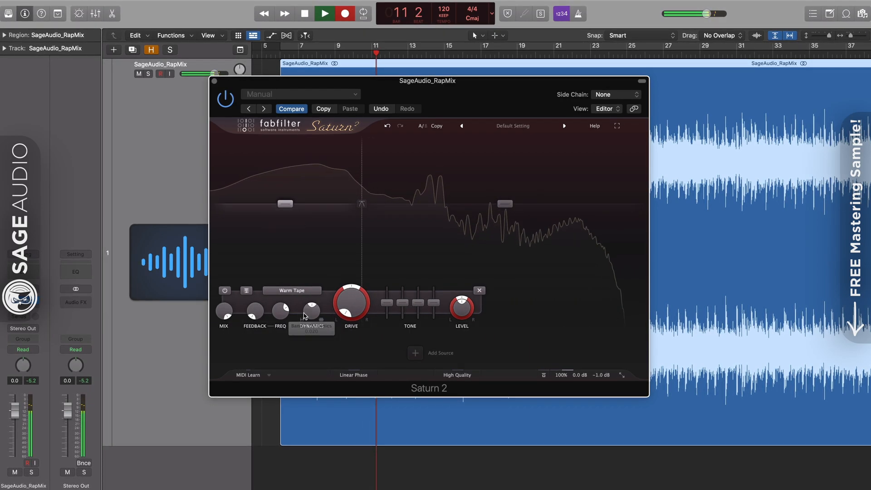
Set the low band to Gentle Saturation with drive near 26%, soloing it briefly
click(291, 290)
mouse_move(287, 328)
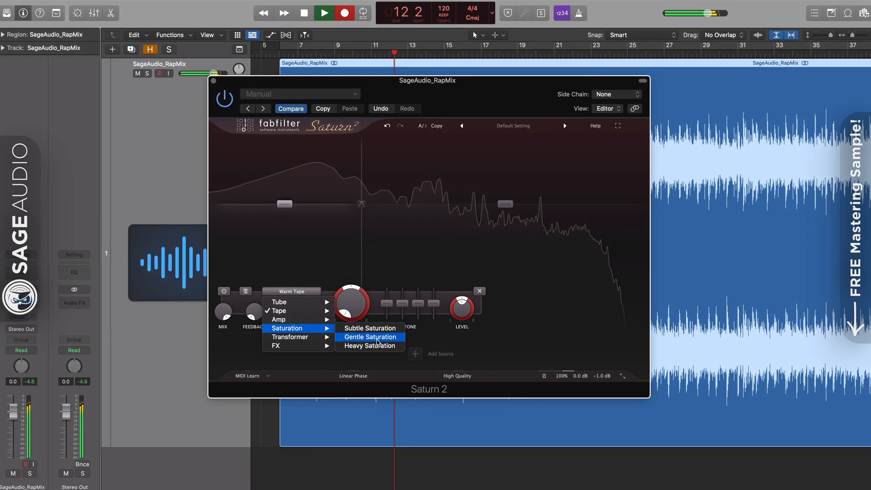
click(370, 336)
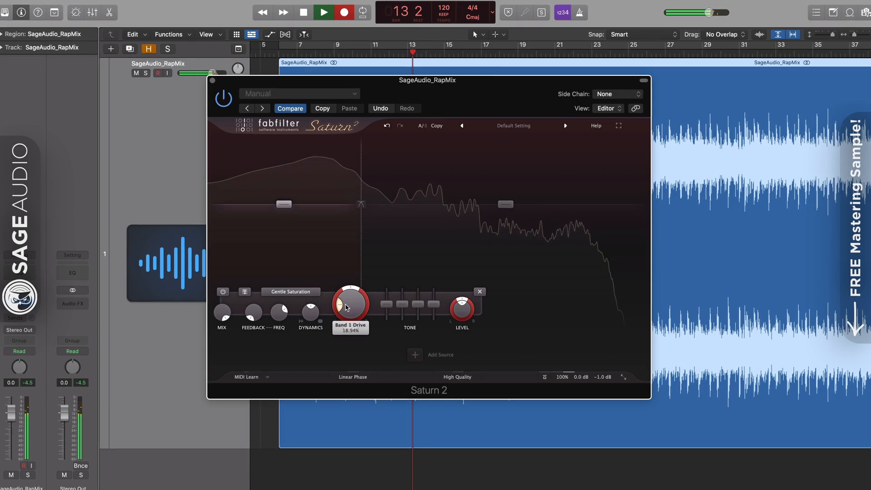
drag(345, 304, 312, 312)
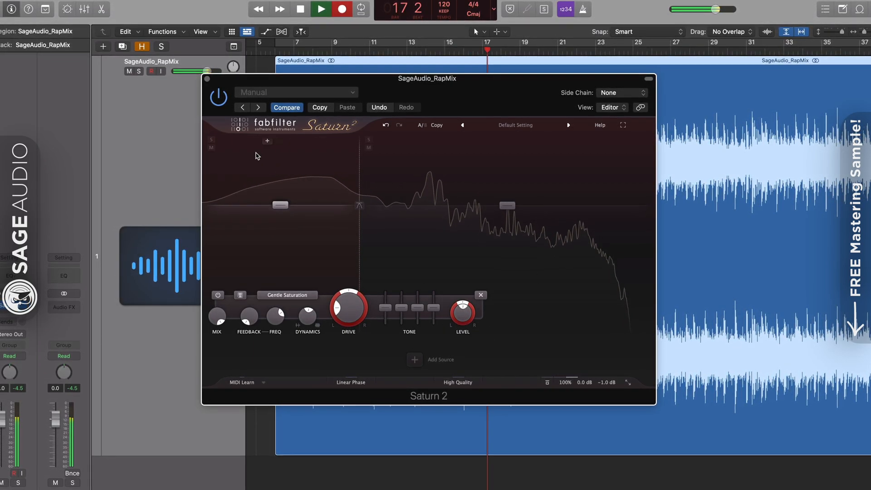
click(210, 140)
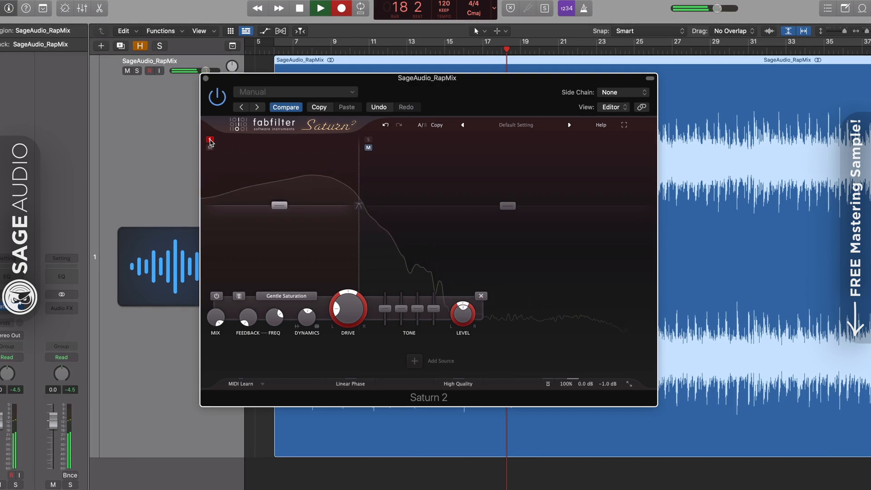
click(209, 140)
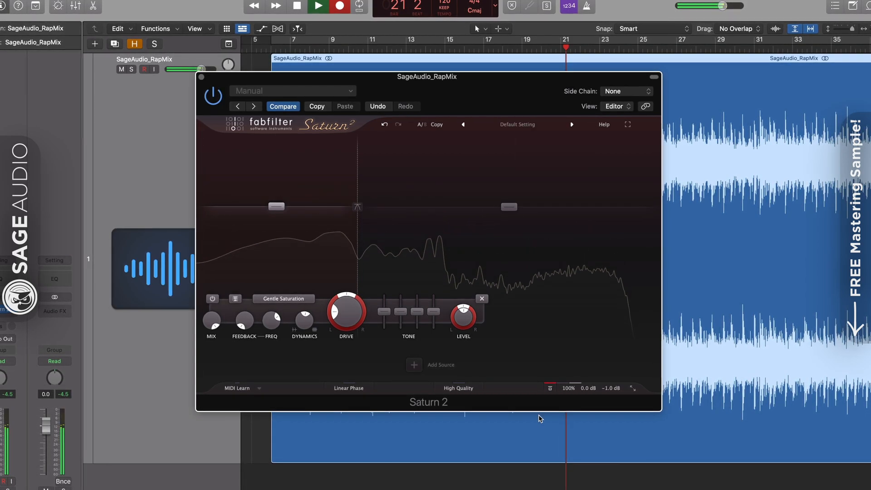
Switch the low band to Warm Tube and nudge its drive up slightly
click(283, 298)
mouse_move(290, 311)
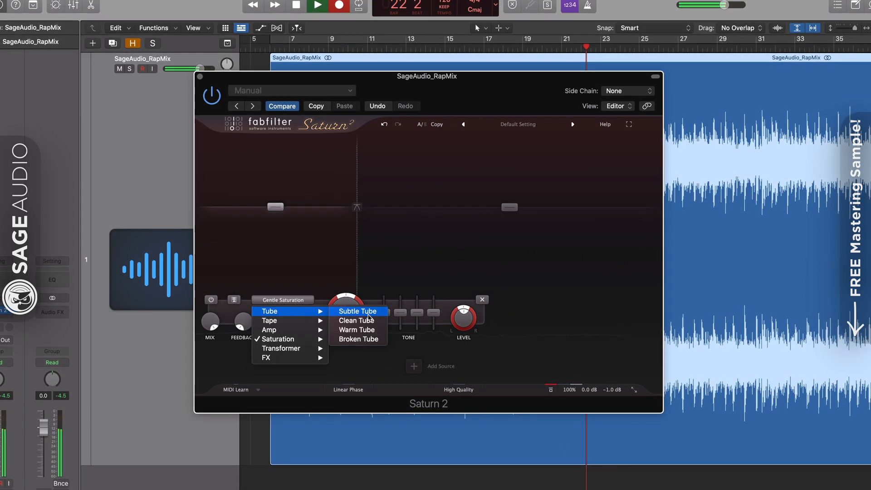
click(365, 330)
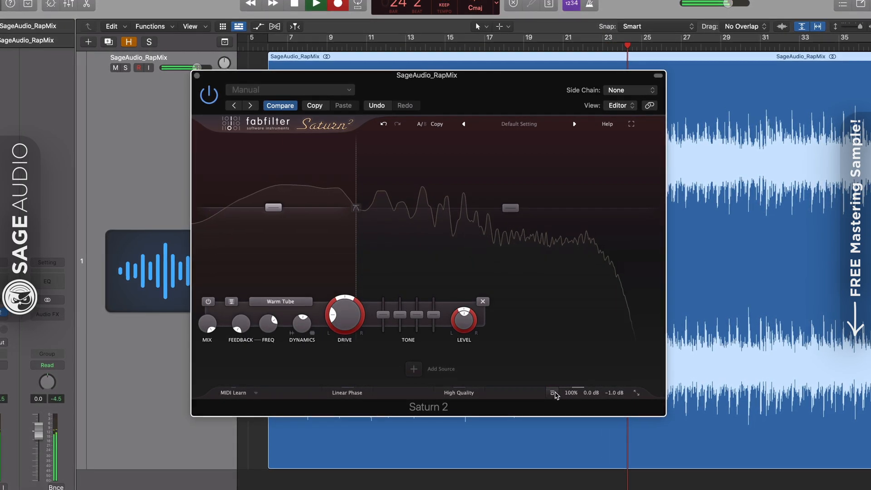
mouse_move(347, 322)
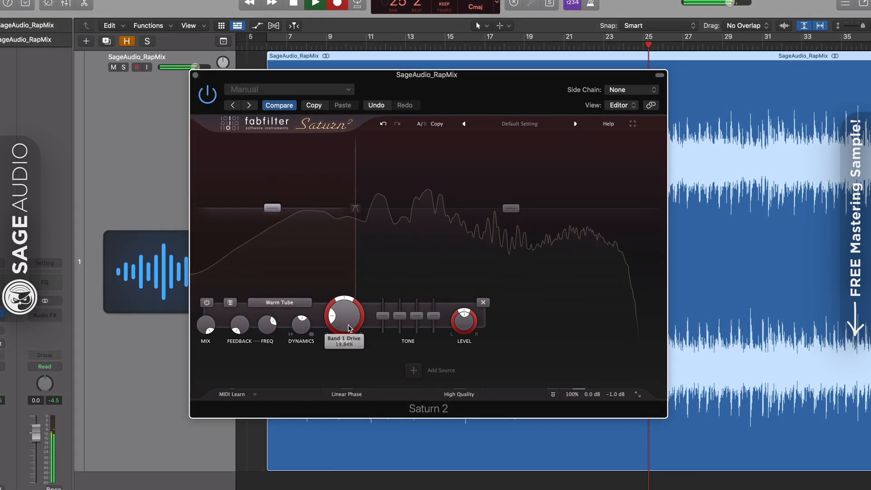
drag(348, 322, 349, 320)
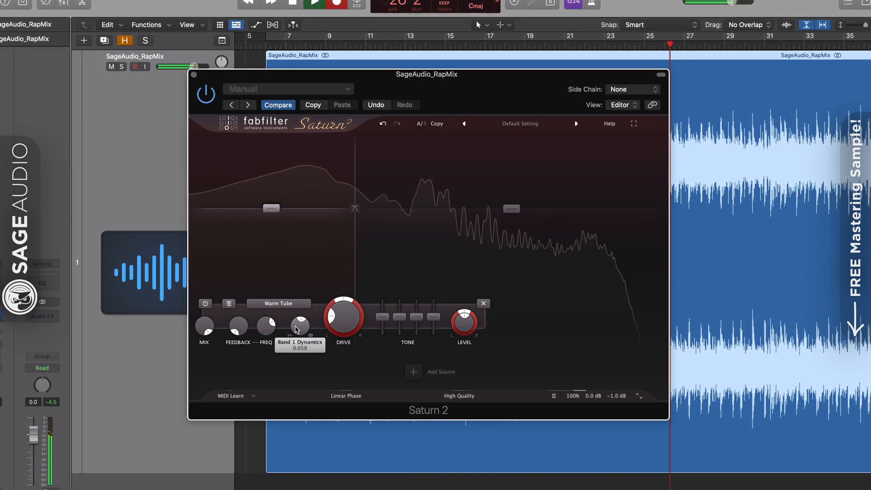
mouse_move(341, 320)
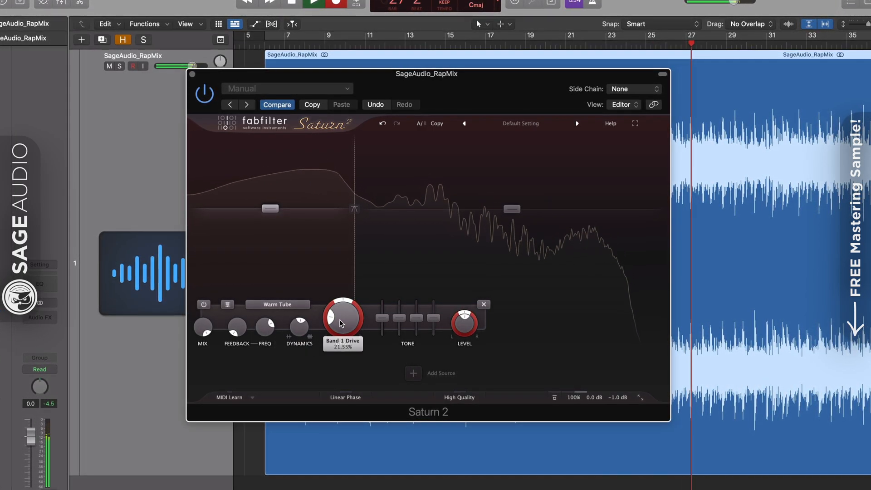
drag(341, 323, 342, 322)
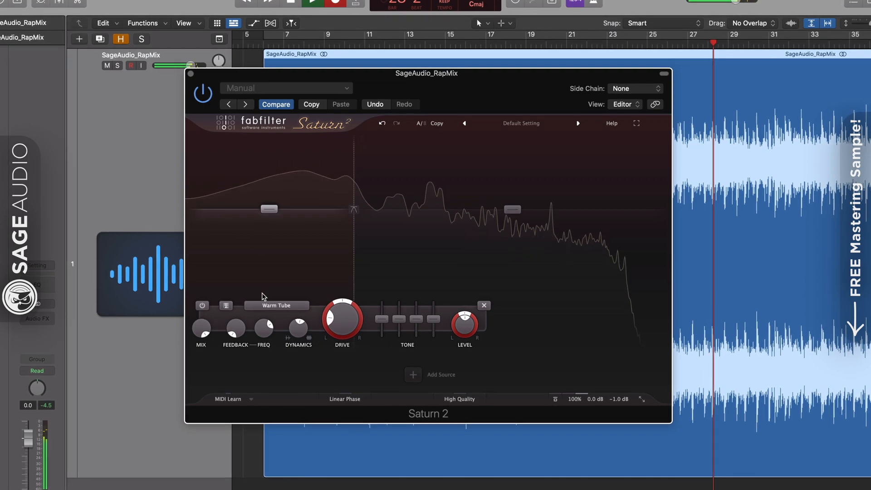
Try Warm Tape, settle on Subtle Saturation, then bypass Saturn 2 to compare
click(275, 304)
mouse_move(313, 327)
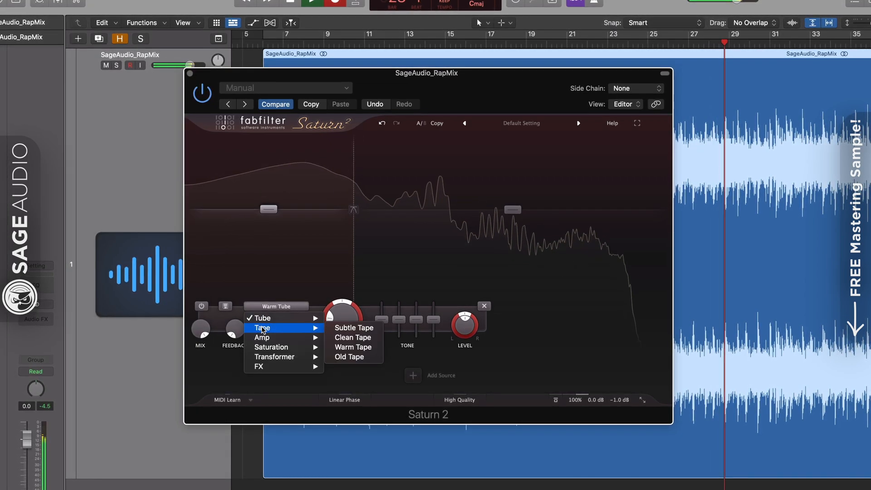
click(353, 347)
click(291, 307)
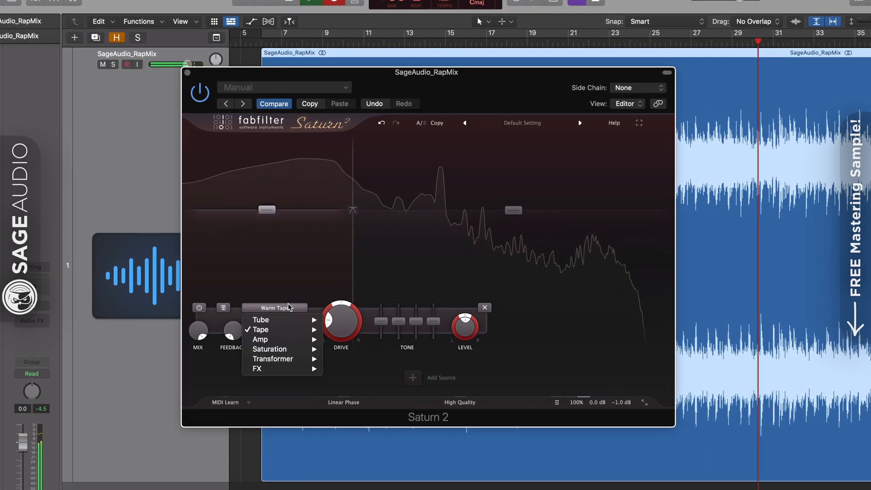
mouse_move(299, 350)
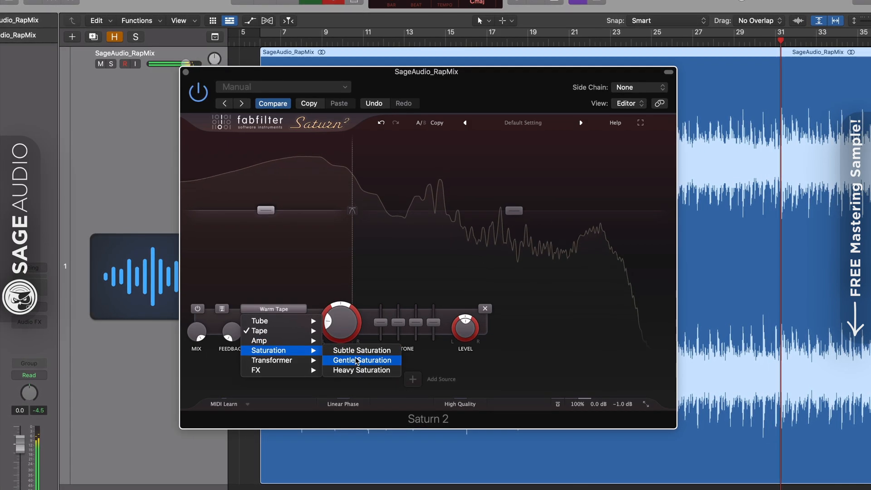
click(358, 349)
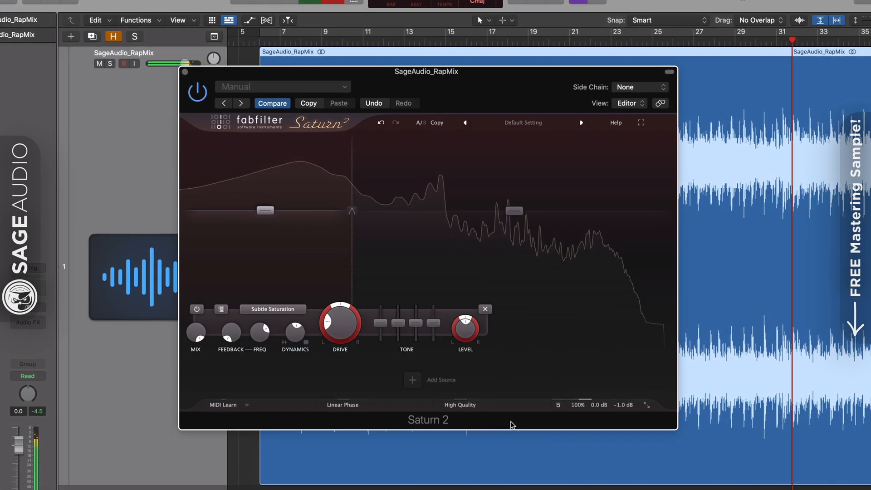
click(560, 409)
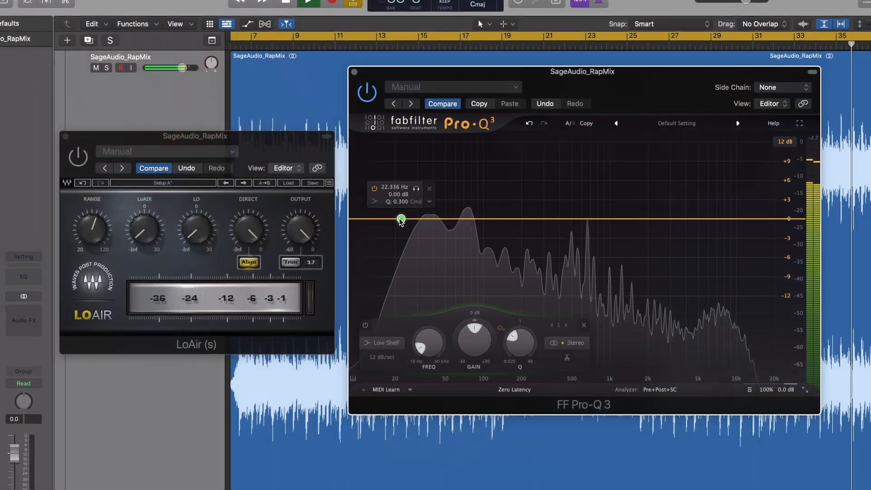
drag(400, 220, 400, 220)
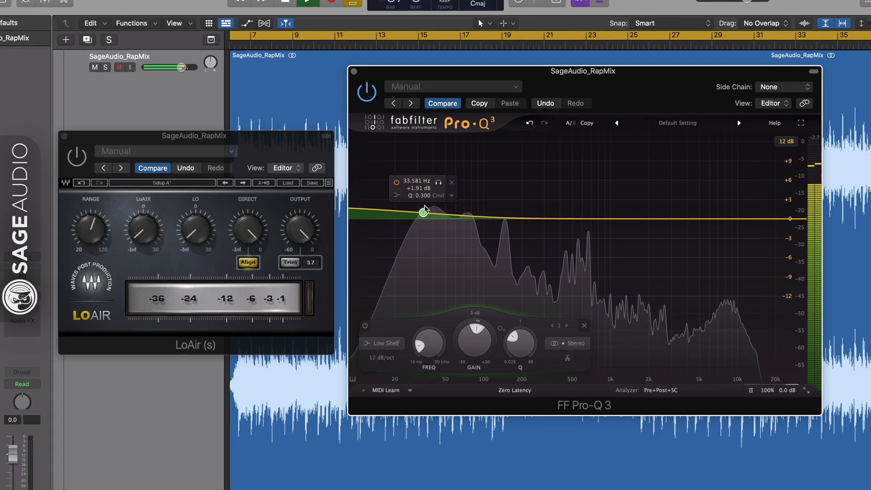
drag(424, 209, 443, 191)
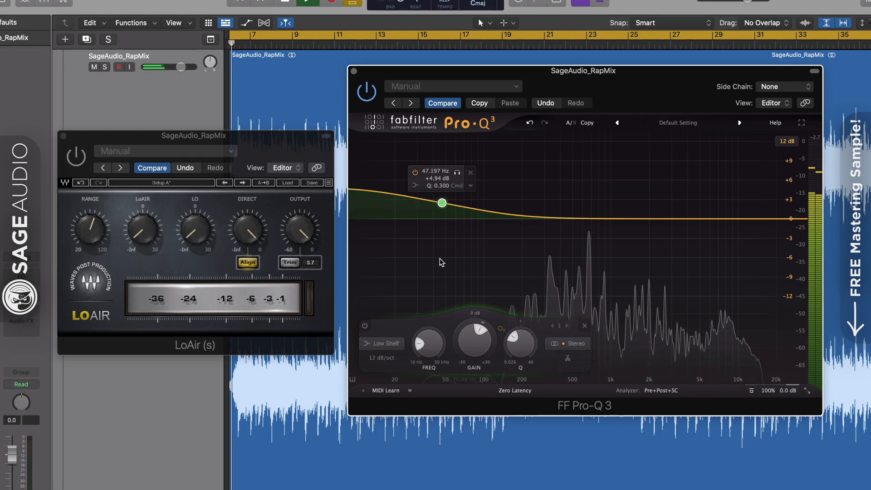
drag(442, 200, 443, 218)
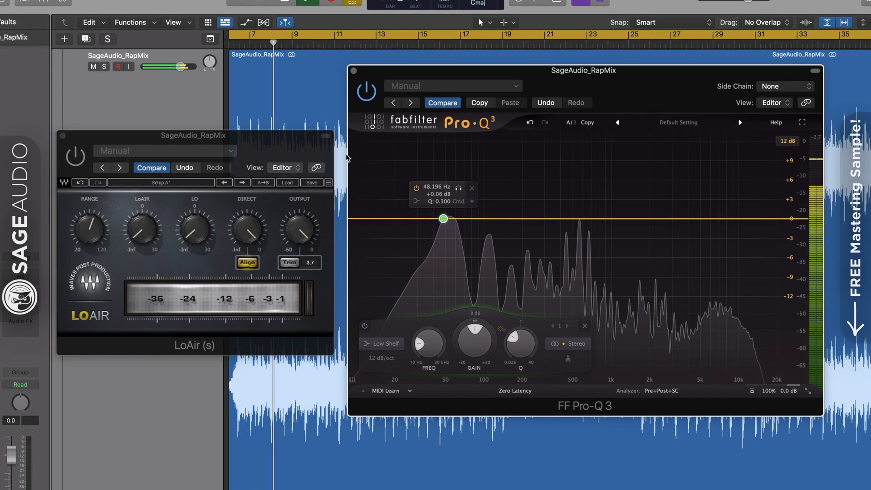
click(286, 151)
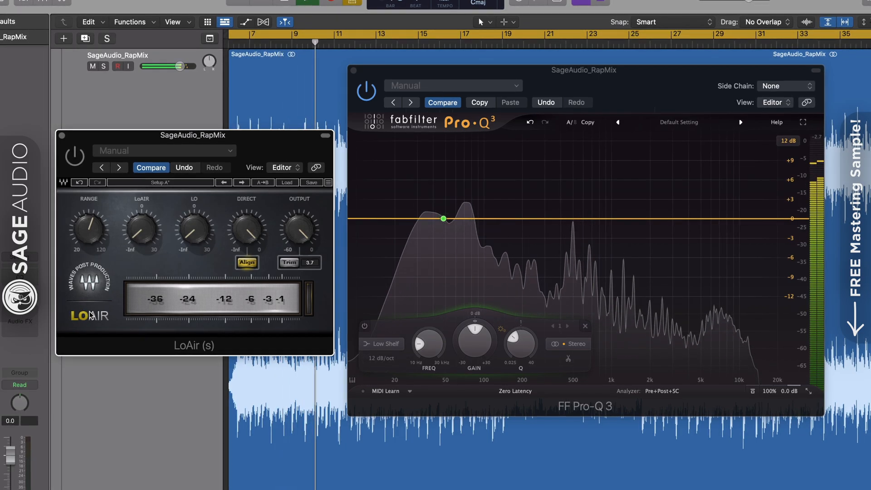
click(443, 218)
drag(443, 218, 404, 227)
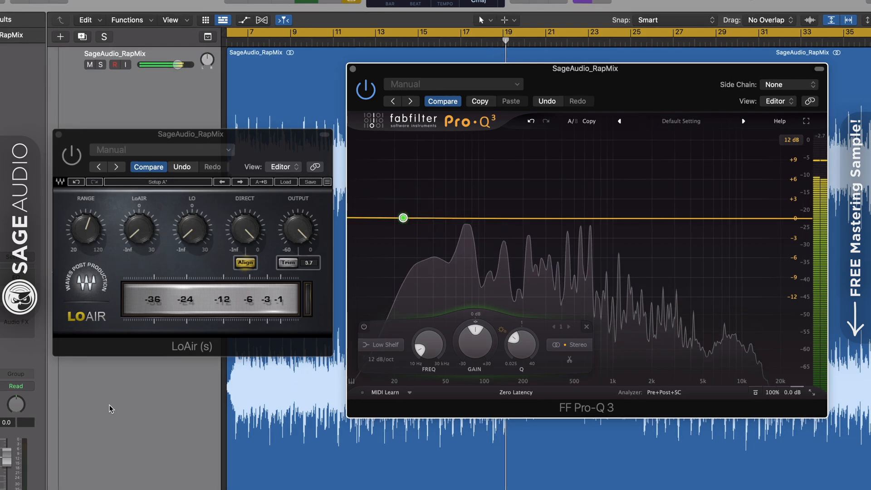
Set LoAir's LoAIR to -55.1 and LO to -56.8, then bring up the LOVEND bass enhancer
click(282, 156)
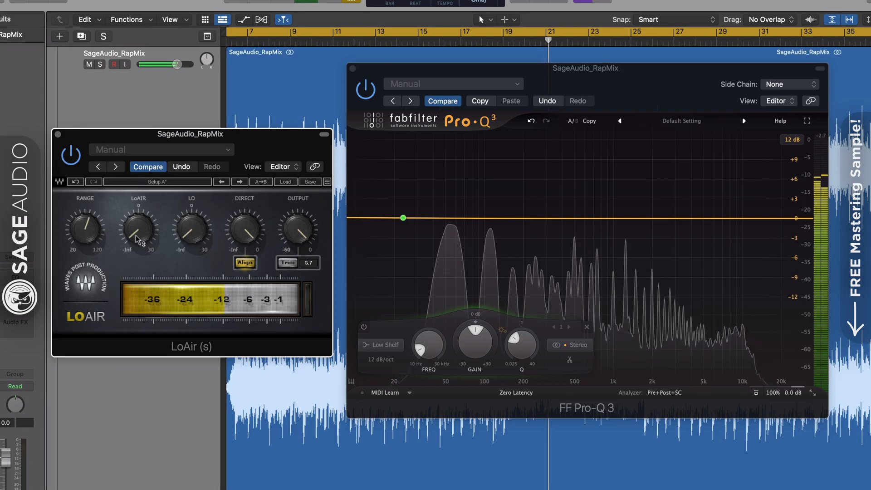
drag(139, 235, 189, 232)
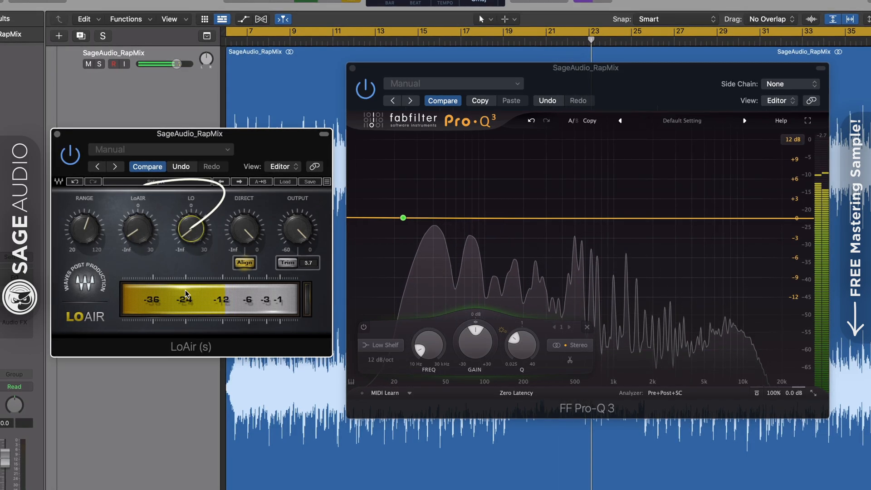
drag(133, 233, 132, 231)
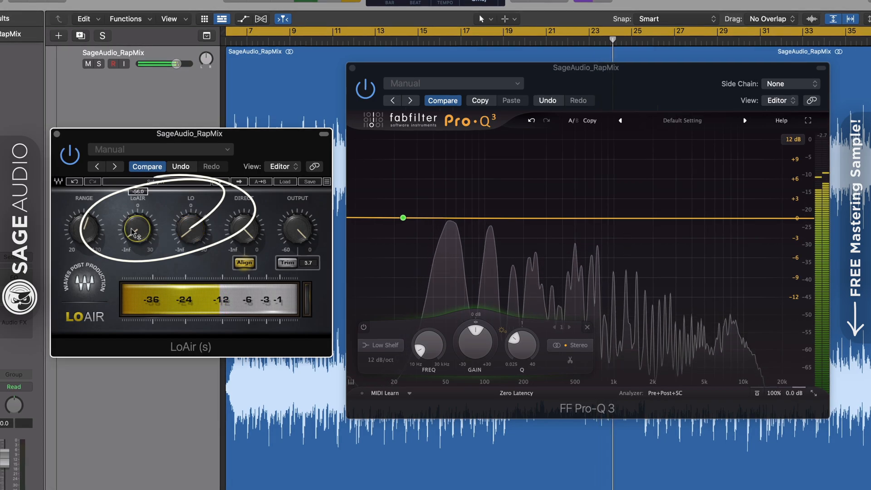
drag(197, 237, 197, 235)
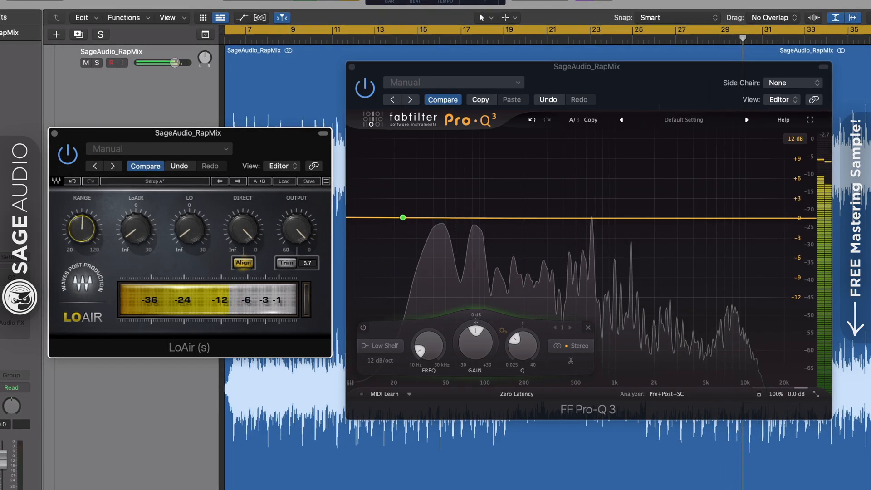
click(2, 325)
drag(439, 189, 441, 157)
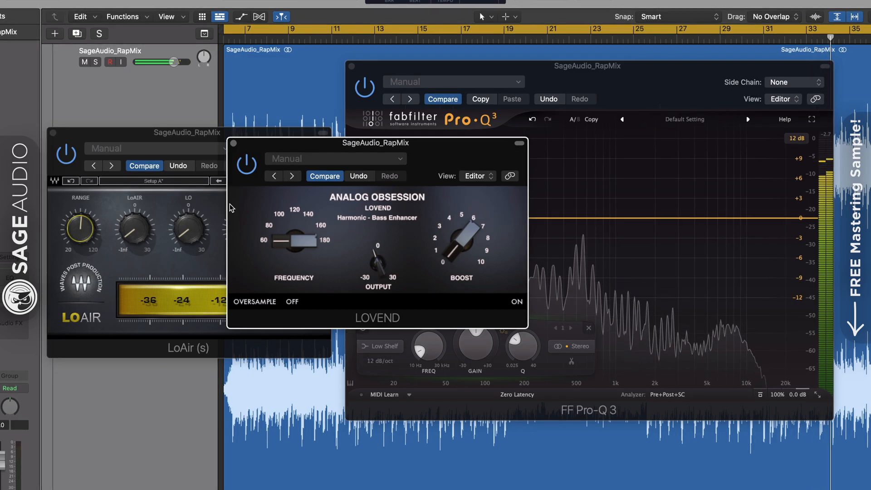
Close the LOVEND plug-in window, leaving LoAir open
click(233, 144)
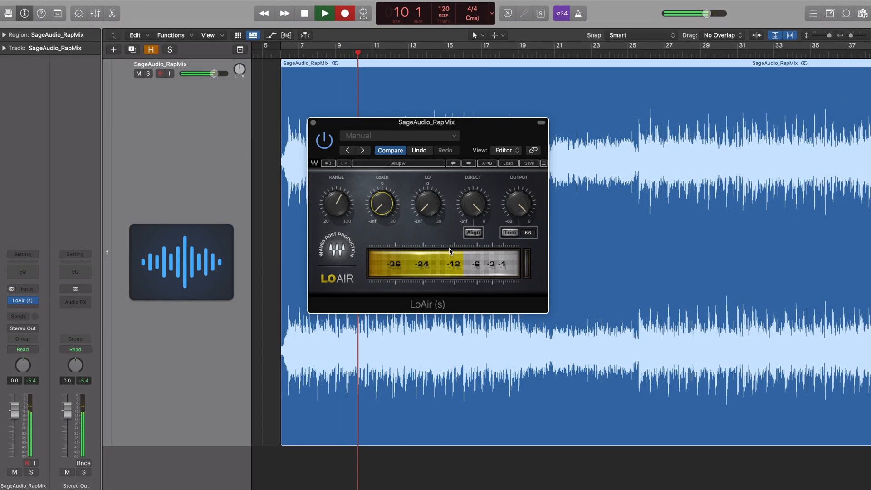
Enable LoAir's phase alignment, raise LoAIR from -INF, set Range to 96 Hz, and A/B it
click(475, 235)
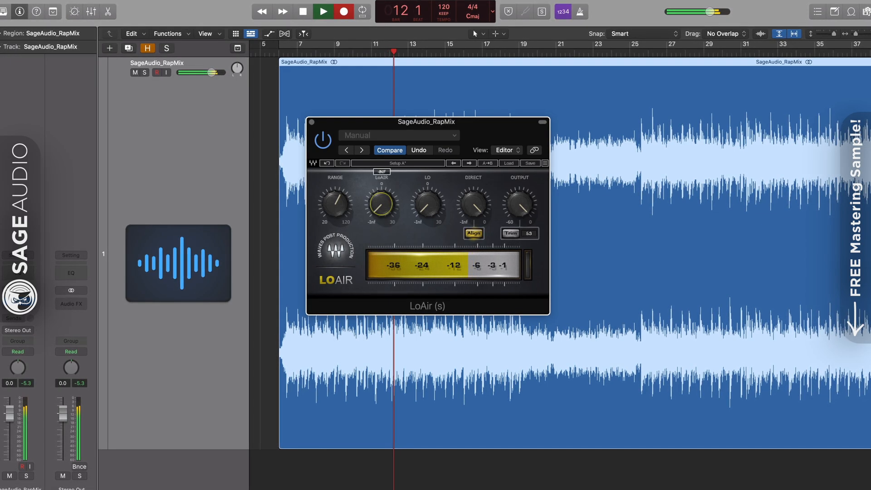
drag(381, 204, 405, 219)
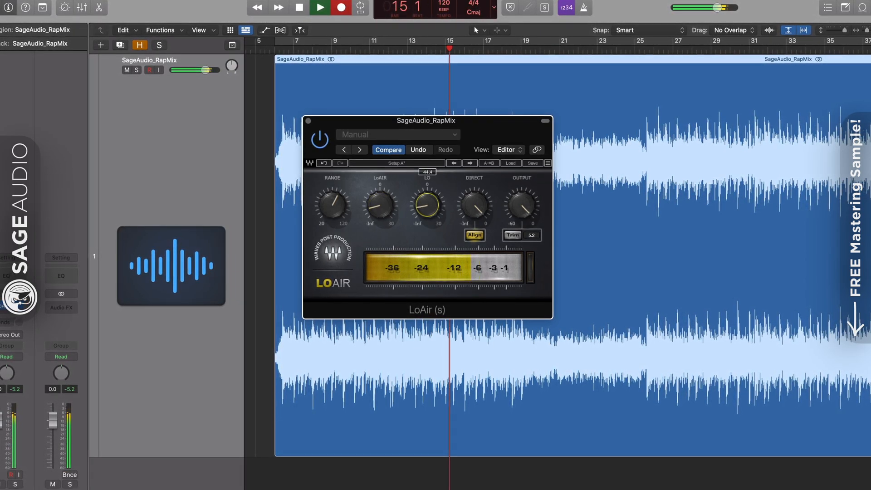
click(333, 205)
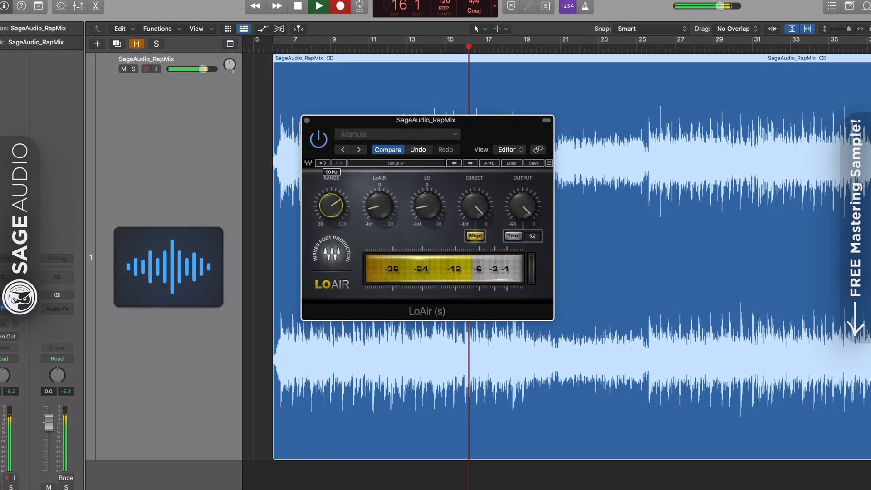
drag(331, 204, 331, 203)
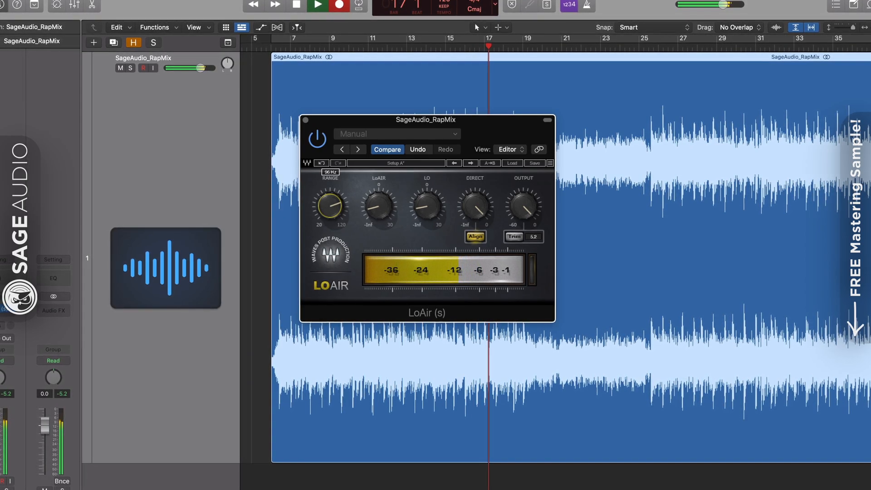
click(313, 143)
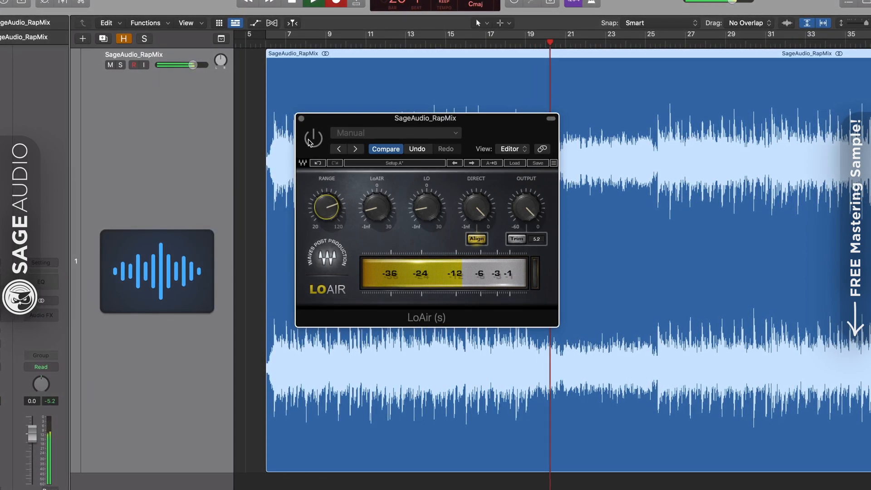
click(313, 139)
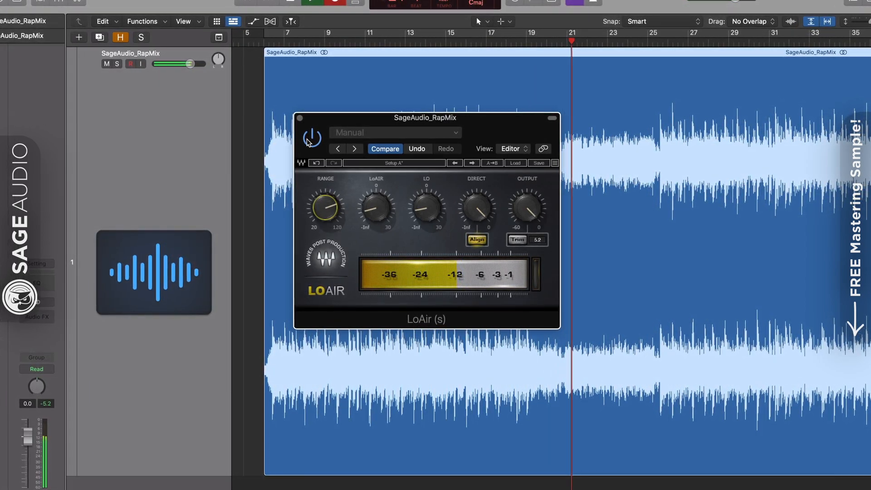
Review LoAir's settings with Range at 94 Hz, A/B again, and raise LoAIR to -27.7
click(376, 207)
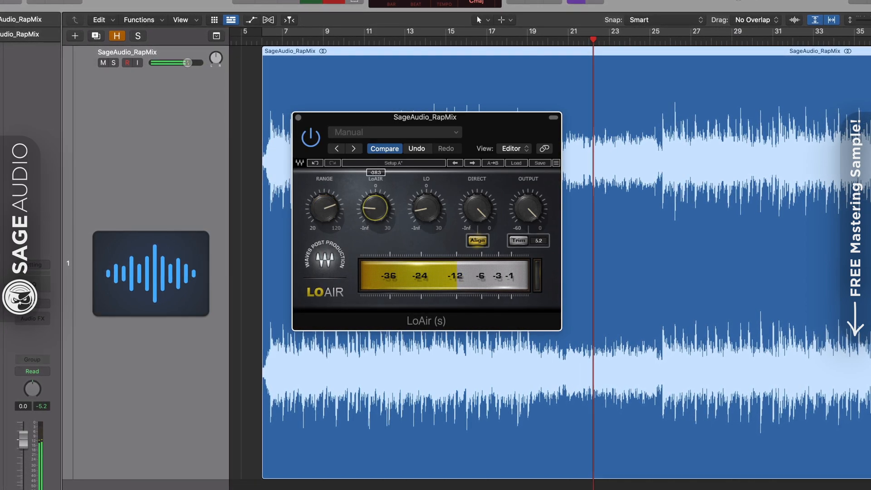
click(426, 208)
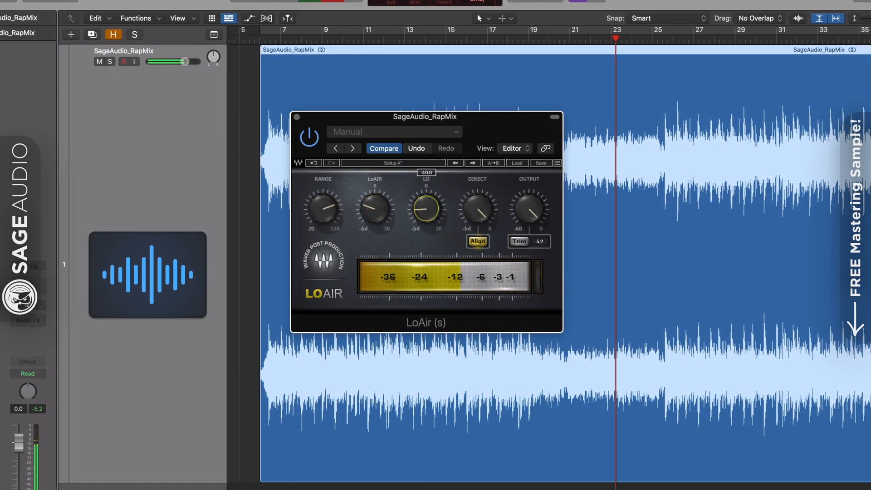
click(322, 208)
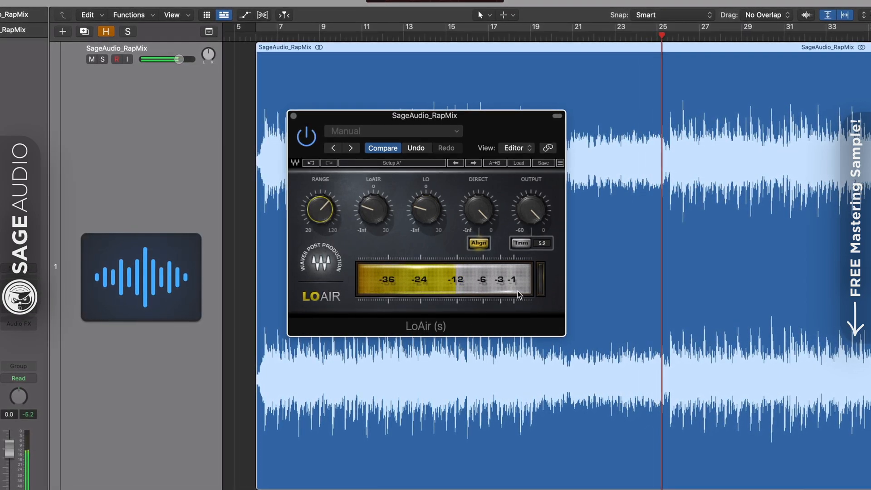
click(309, 143)
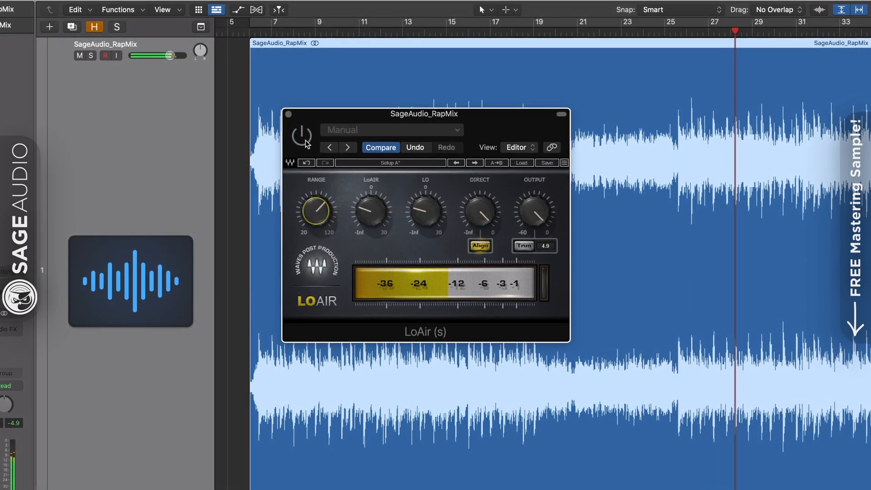
click(304, 141)
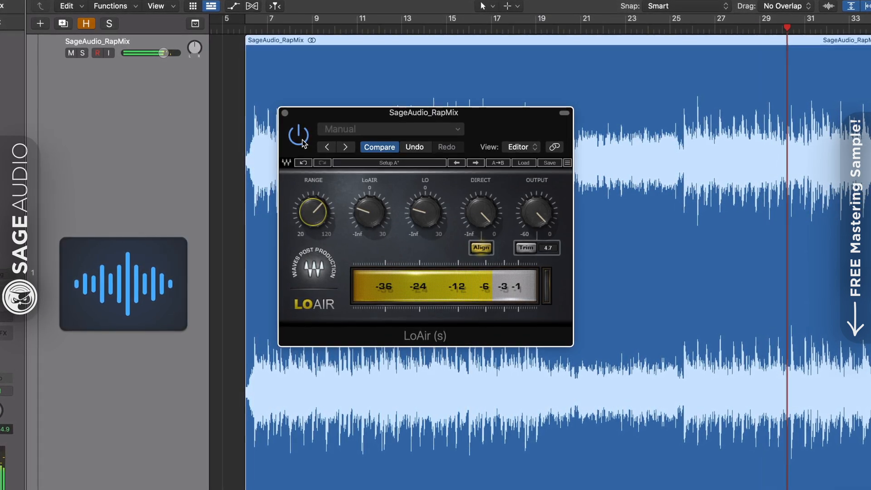
mouse_move(375, 221)
mouse_down()
mouse_move(374, 214)
mouse_move(421, 217)
mouse_move(420, 203)
mouse_move(379, 213)
mouse_up()
Raise MaxxBass's Ratio to about 1.15:1 and set its MaxxBass level to -1.5
click(310, 219)
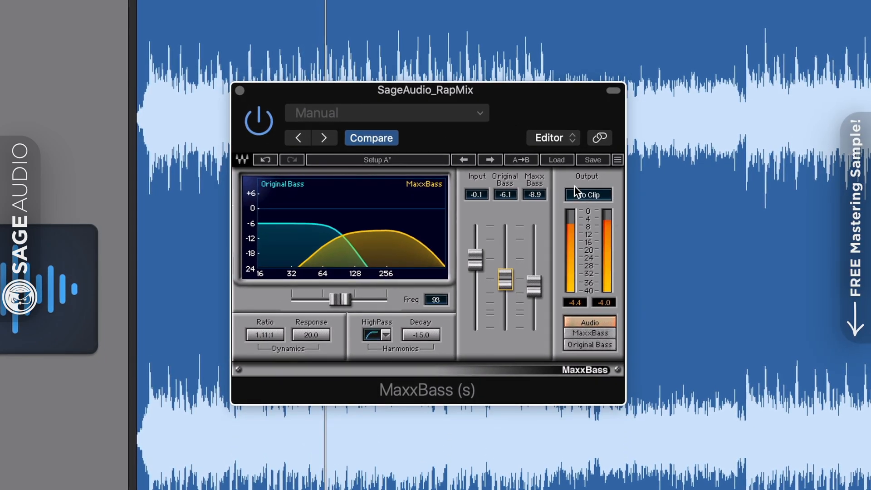
drag(261, 334, 261, 330)
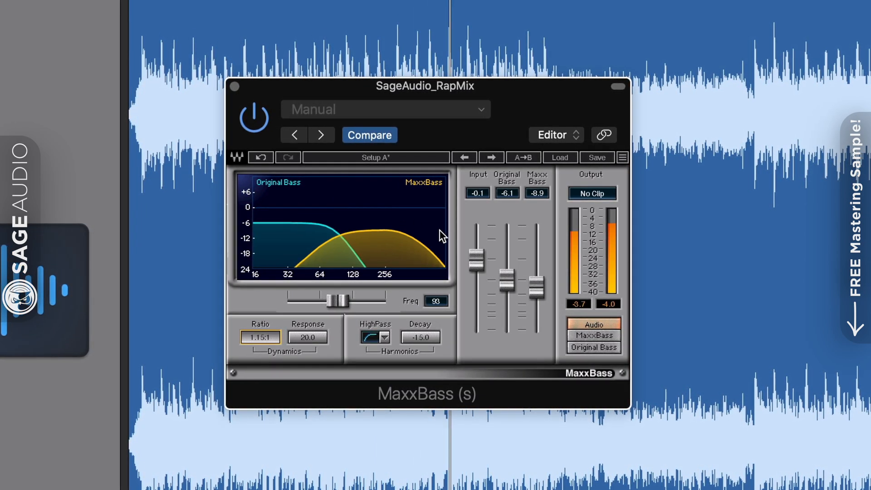
drag(537, 287, 537, 265)
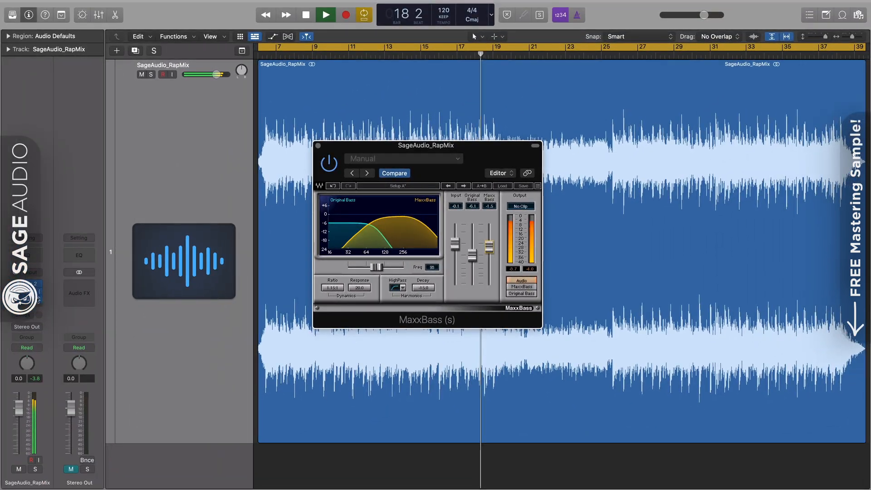
Set MaxxBass Ratio to 1.16:1 and rebalance Original Bass and MaxxBass levels, soloing each
click(30, 284)
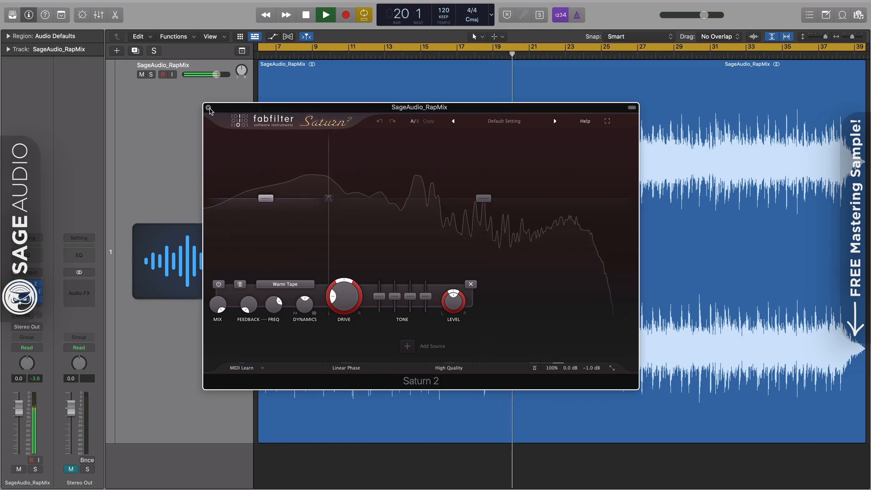
click(209, 108)
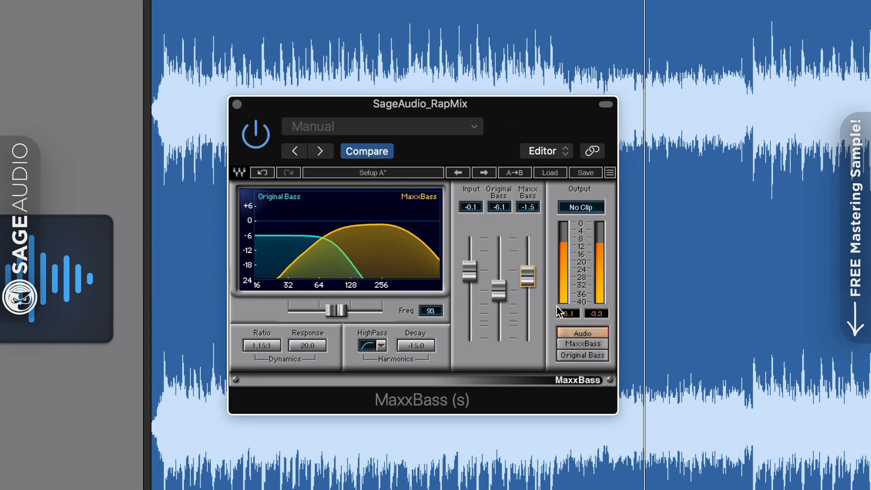
drag(527, 276, 528, 289)
drag(273, 344, 281, 344)
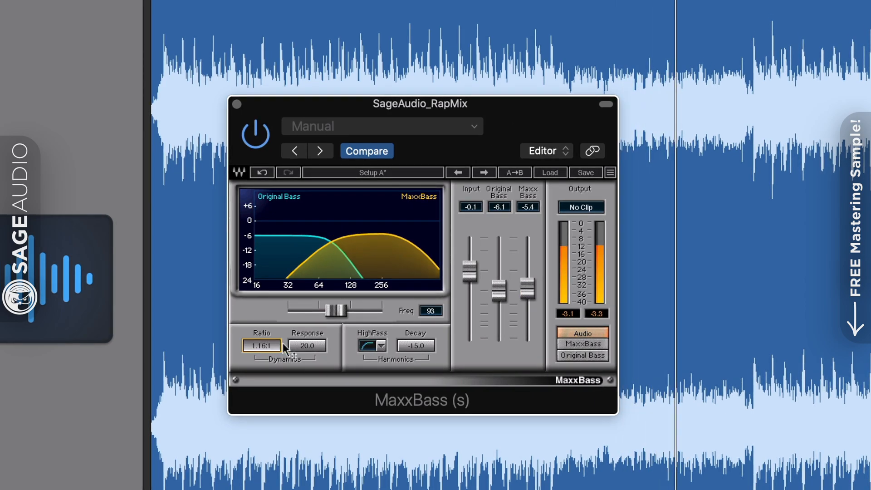
drag(527, 288, 527, 310)
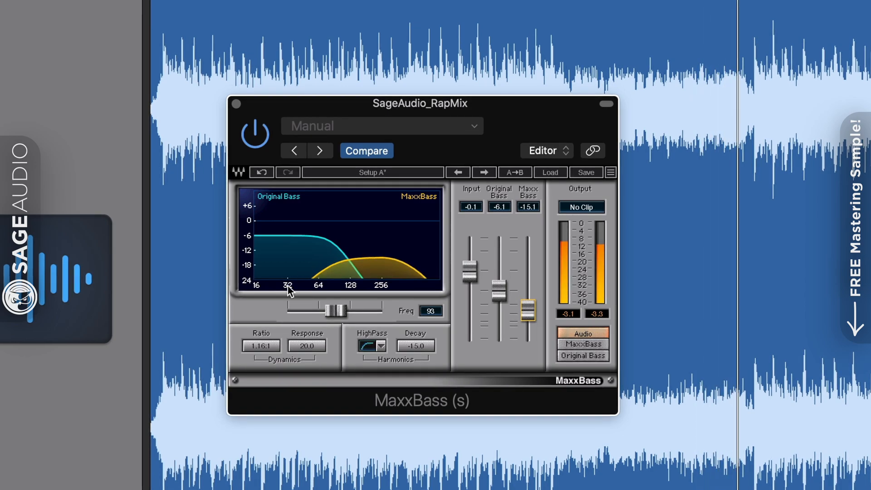
drag(498, 290, 498, 285)
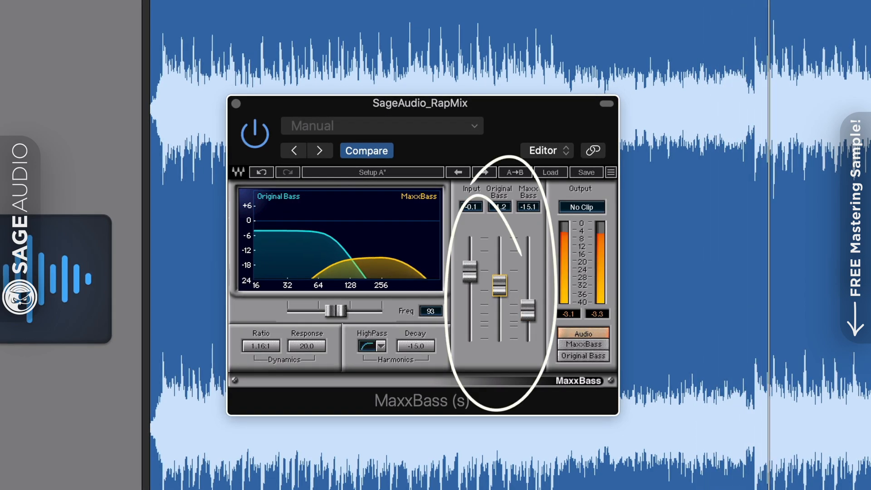
drag(528, 313, 499, 294)
click(584, 345)
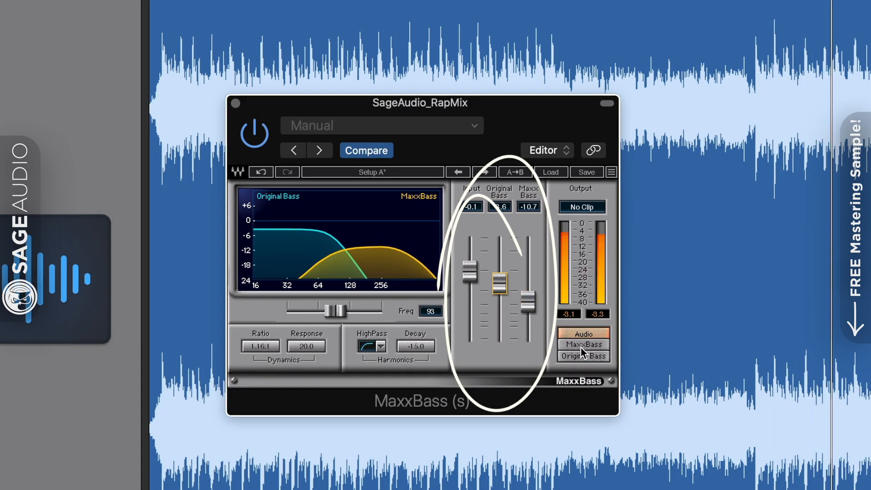
click(580, 356)
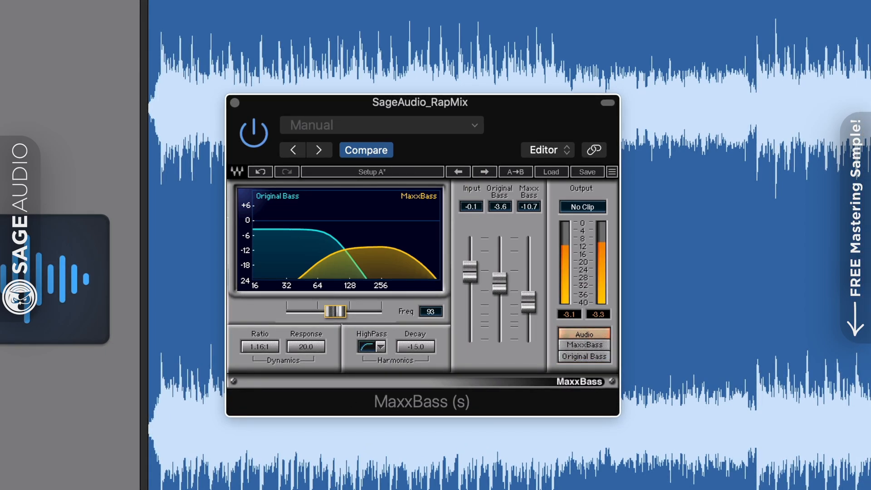
Set MaxxBass Freq to 94 and settle its level at -5.4 after muting and restoring Original Bass
drag(344, 311, 336, 311)
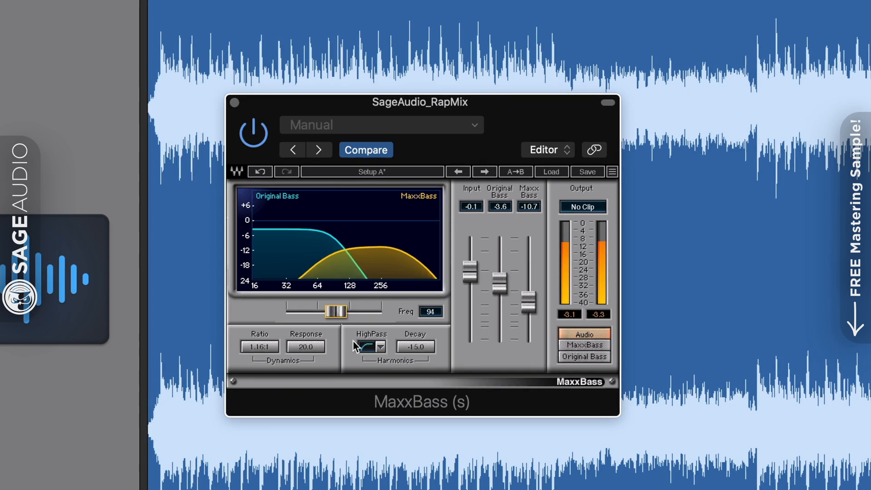
drag(526, 289, 526, 278)
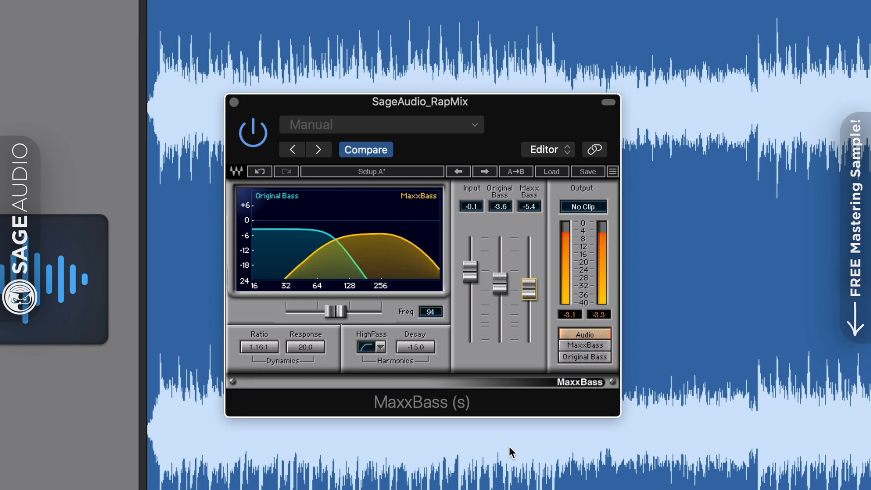
drag(499, 285, 500, 340)
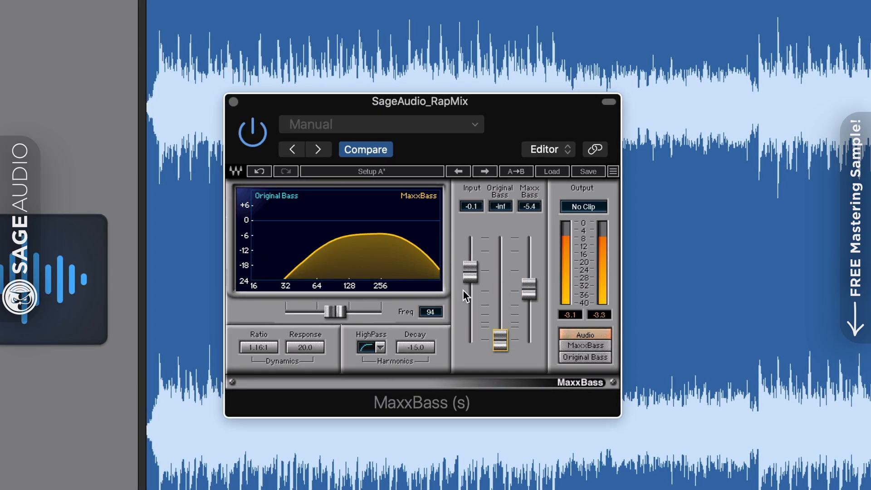
drag(529, 290, 530, 285)
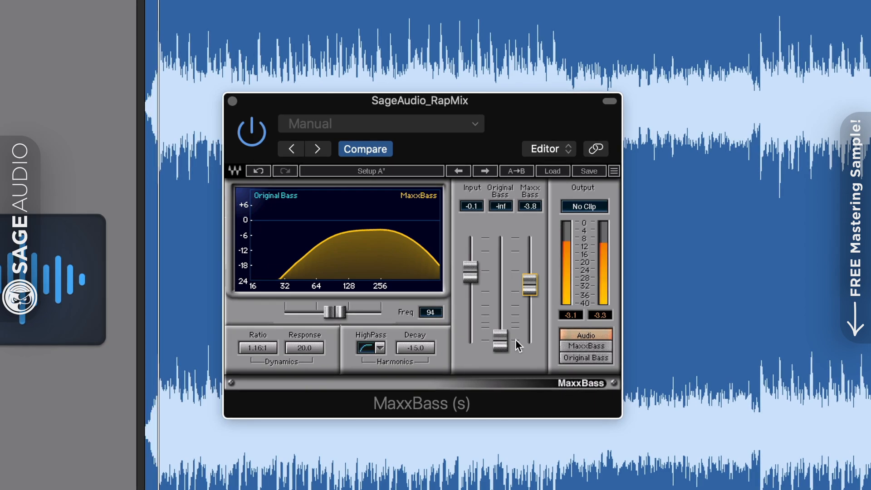
drag(498, 339, 501, 284)
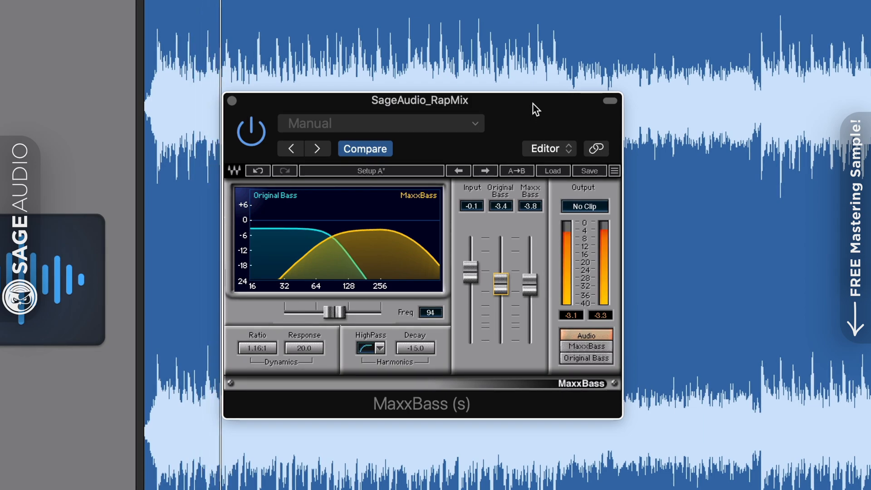
mouse_move(533, 102)
mouse_down()
mouse_move(526, 129)
mouse_move(540, 89)
mouse_move(530, 97)
mouse_up()
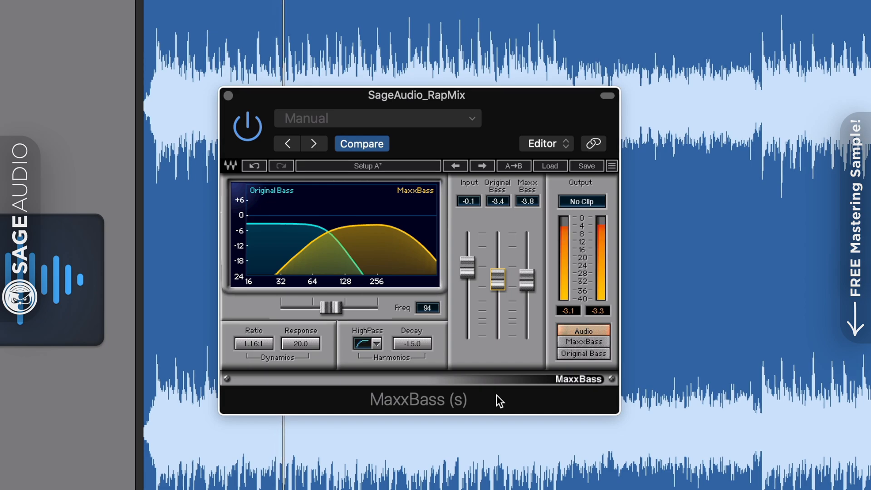
drag(526, 274, 522, 279)
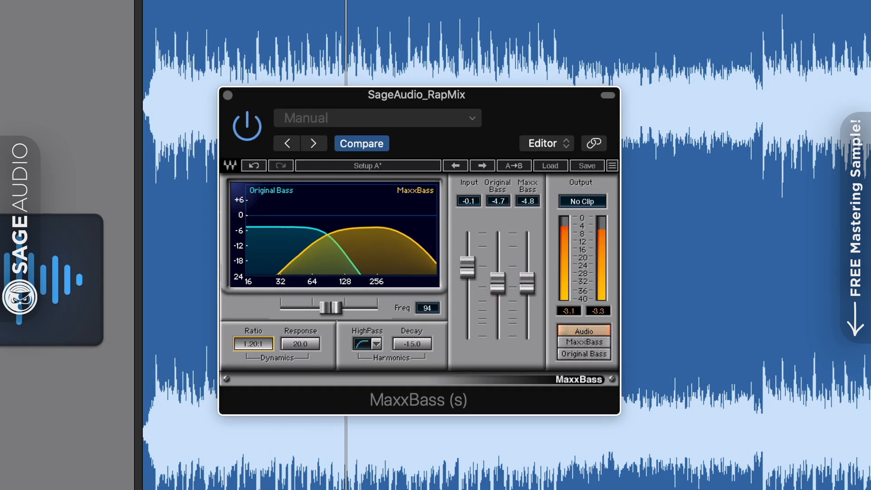
drag(527, 291, 527, 295)
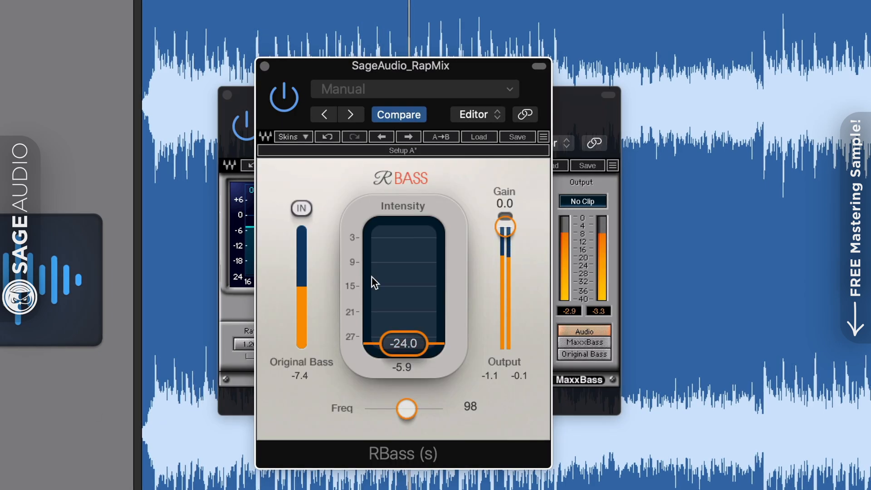
Tune RBass to -22.3 intensity and frequency 87, toggling the Original Bass input
drag(430, 67, 442, 52)
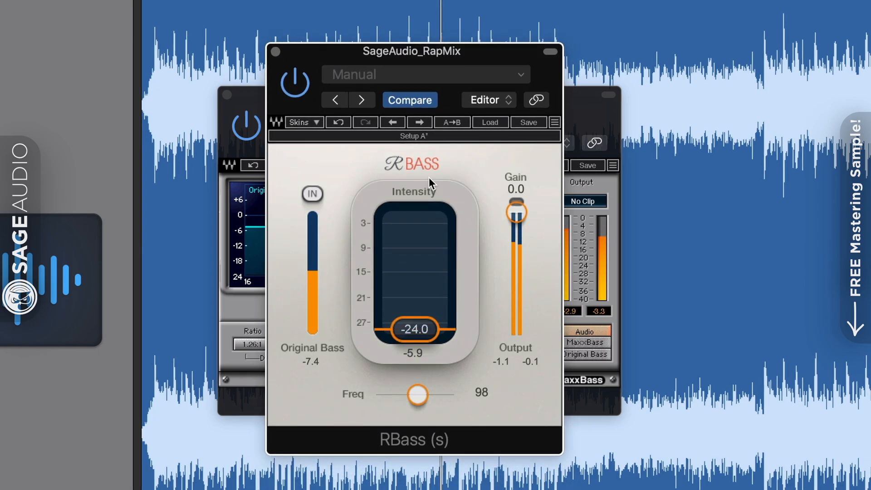
drag(415, 311, 415, 329)
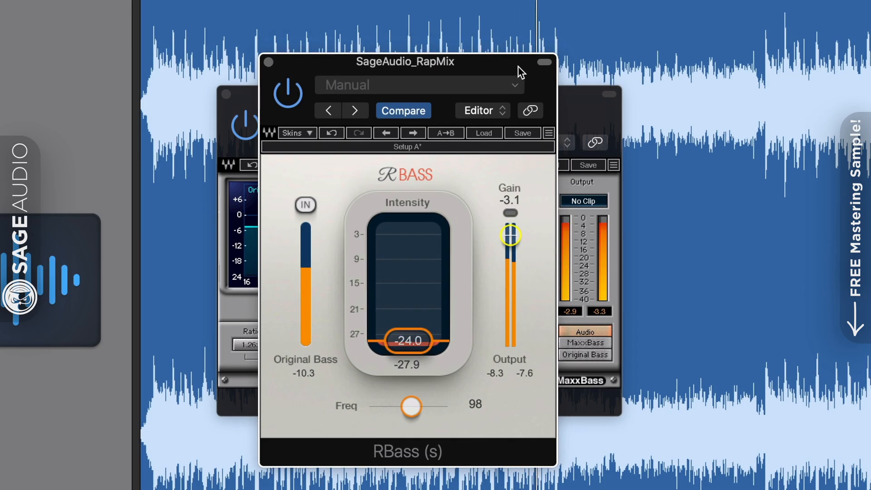
click(551, 50)
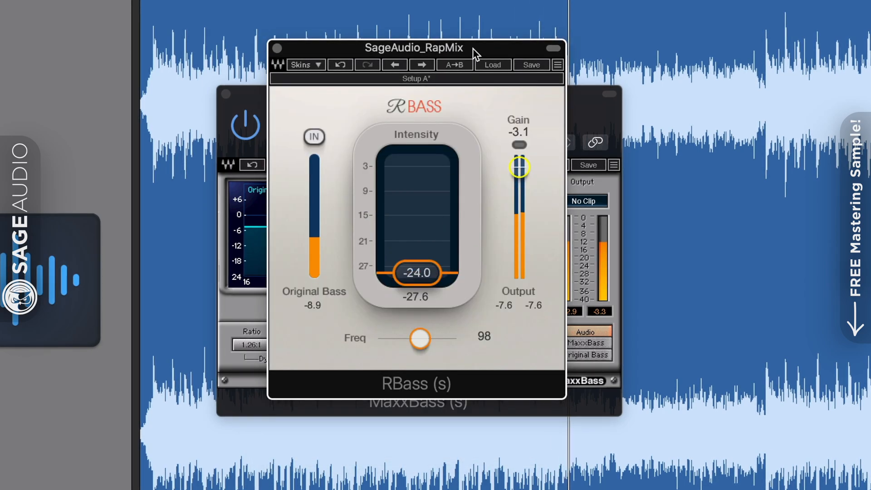
drag(473, 48, 471, 71)
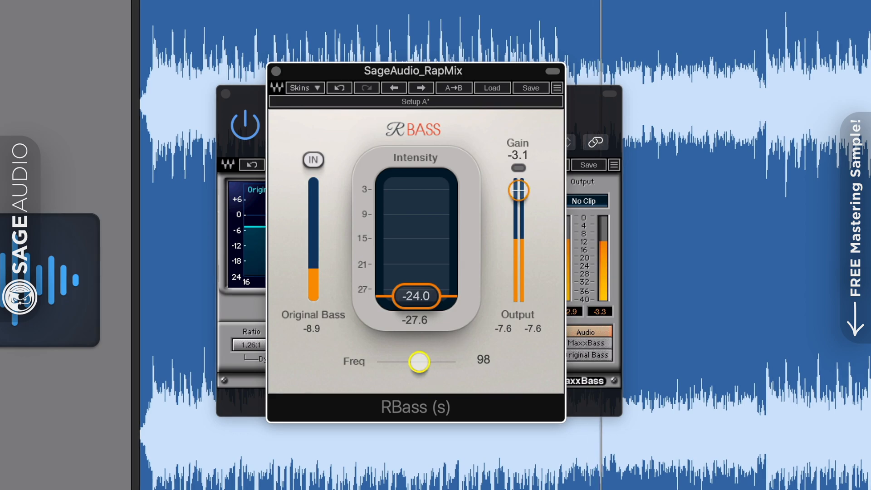
drag(423, 361, 417, 361)
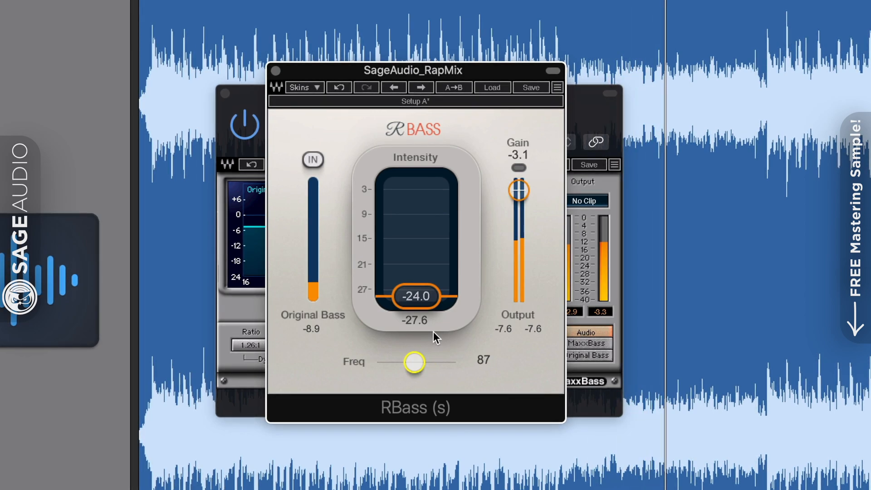
drag(416, 296, 417, 291)
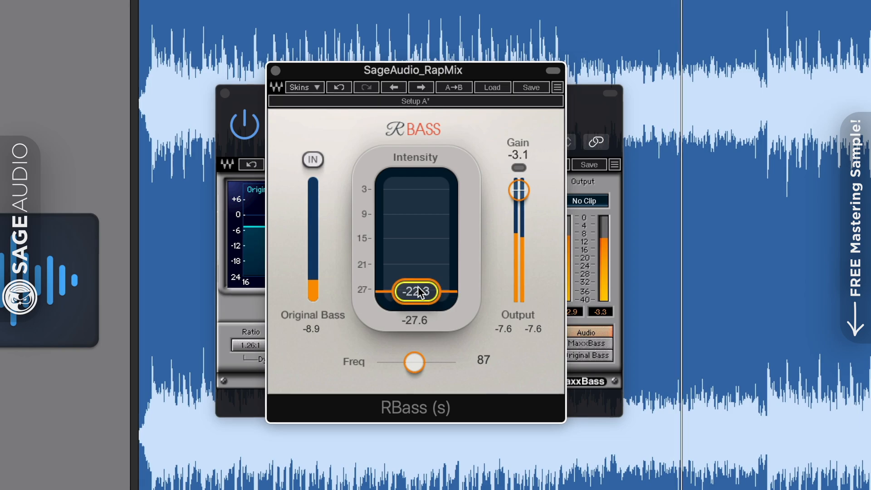
click(313, 160)
Close RBass, then lower the MaxxBass level and raise Original Bass
click(275, 70)
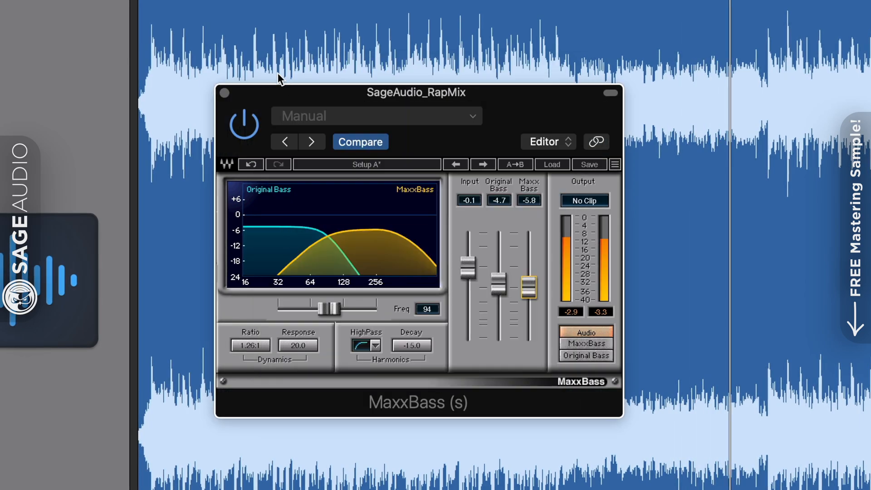
drag(453, 92, 450, 97)
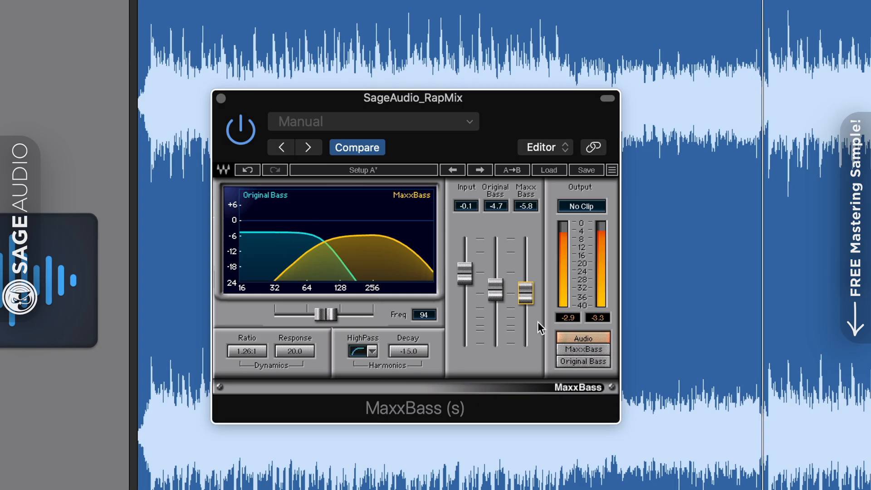
drag(526, 293, 495, 283)
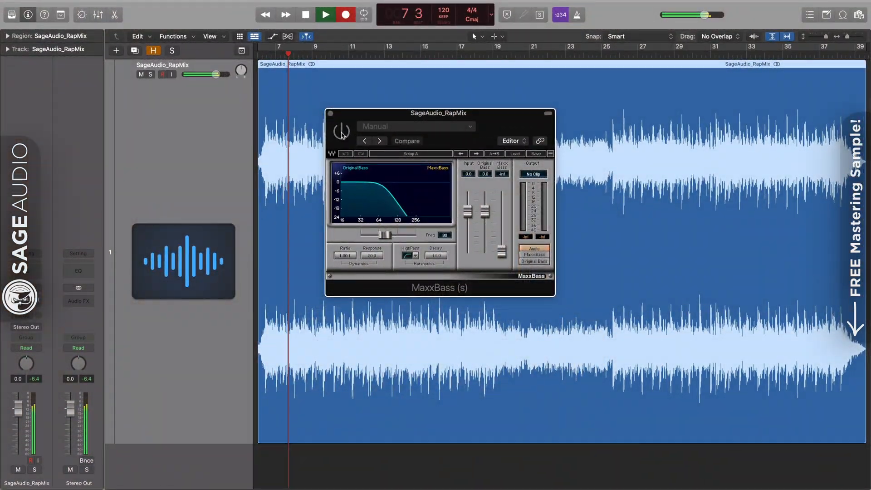
Turn on MaxxBass and blend in harmonics with a 1.11:1 ratio and 6dB/Octave high-pass, monitoring full audio
click(341, 132)
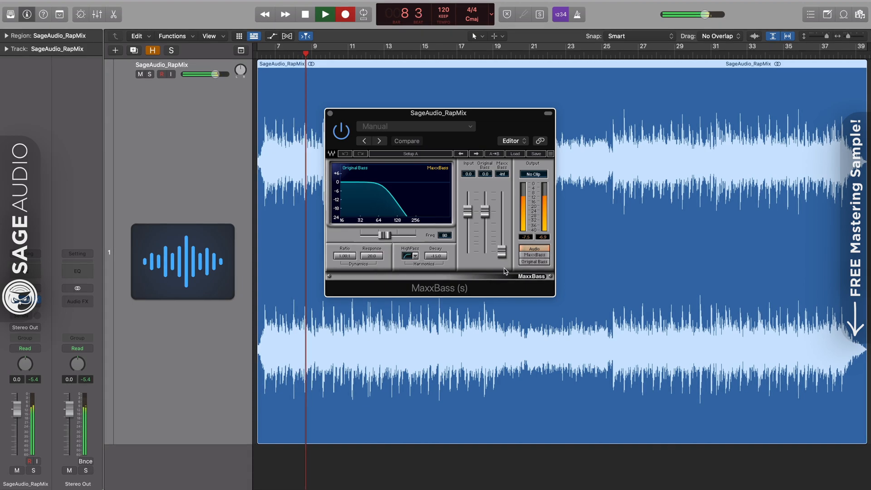
drag(502, 252, 501, 229)
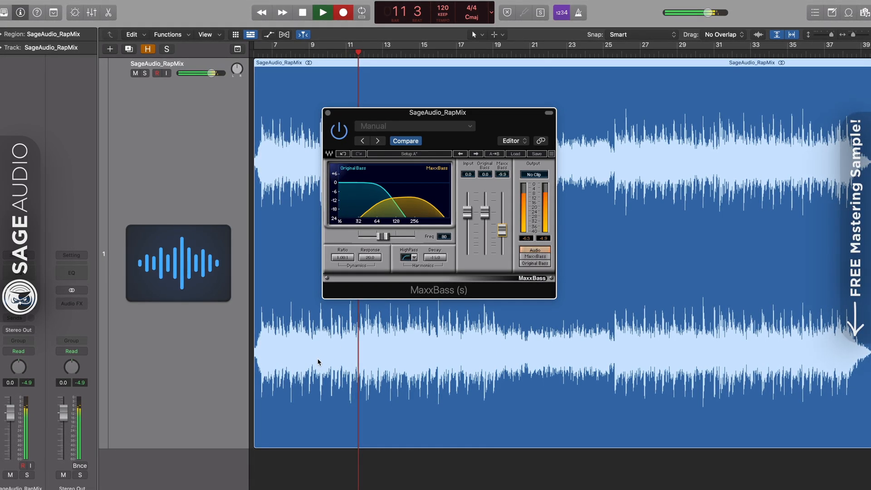
drag(344, 258, 344, 255)
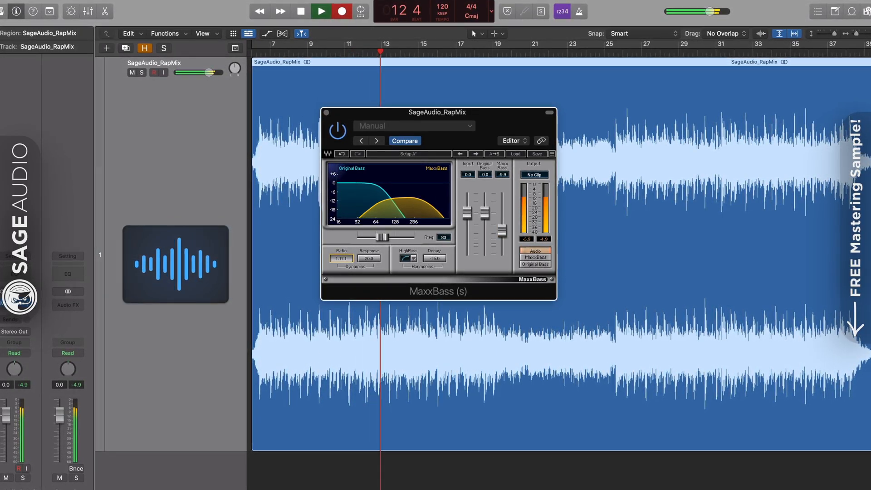
click(413, 259)
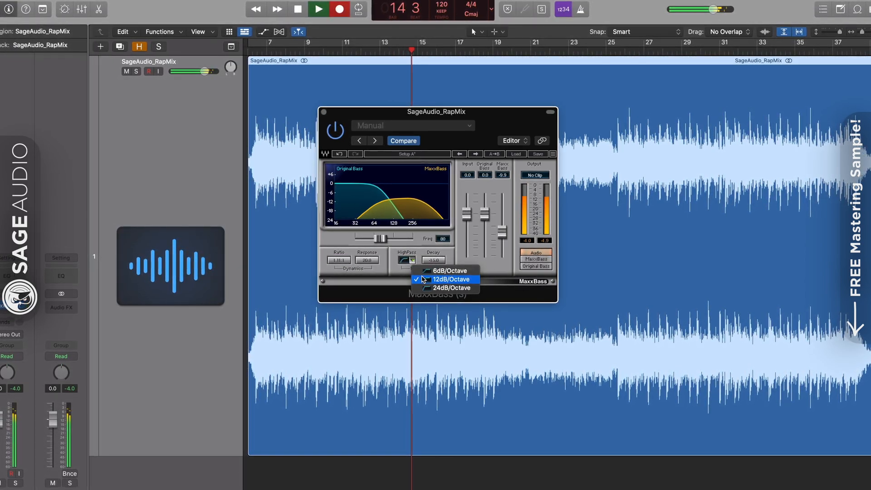
click(424, 272)
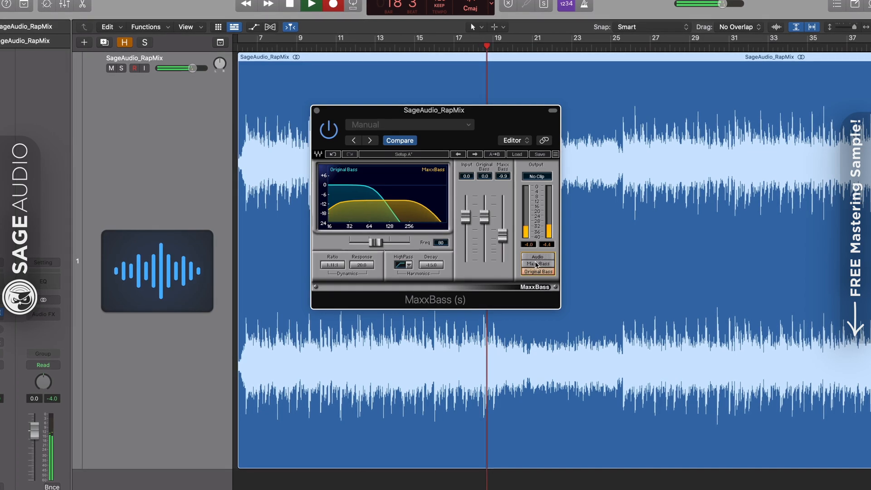
click(536, 257)
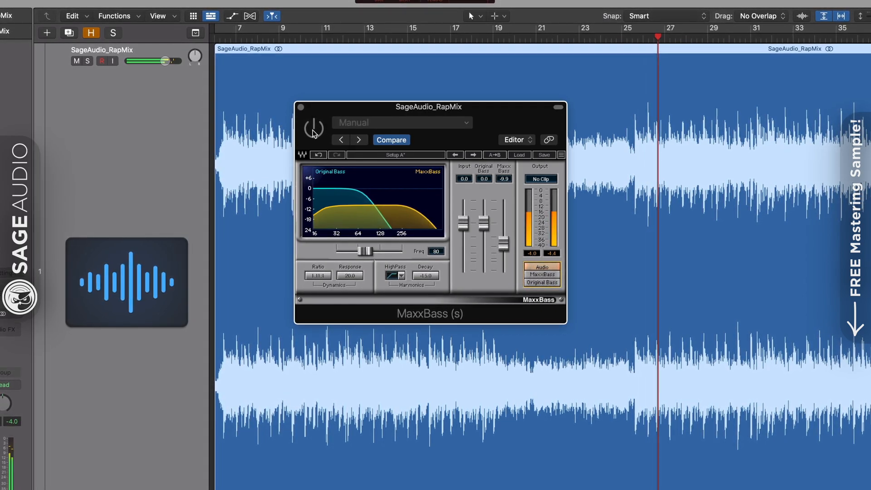
Re-enable MaxxBass with a 2.04:1 ratio, 24dB/Octave high-pass, -10.6 decay and -7.9 level
click(312, 131)
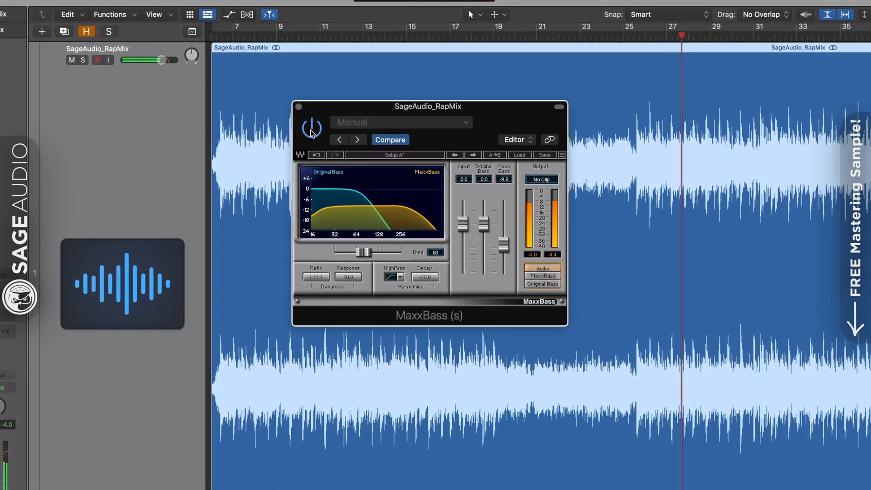
drag(316, 277, 316, 241)
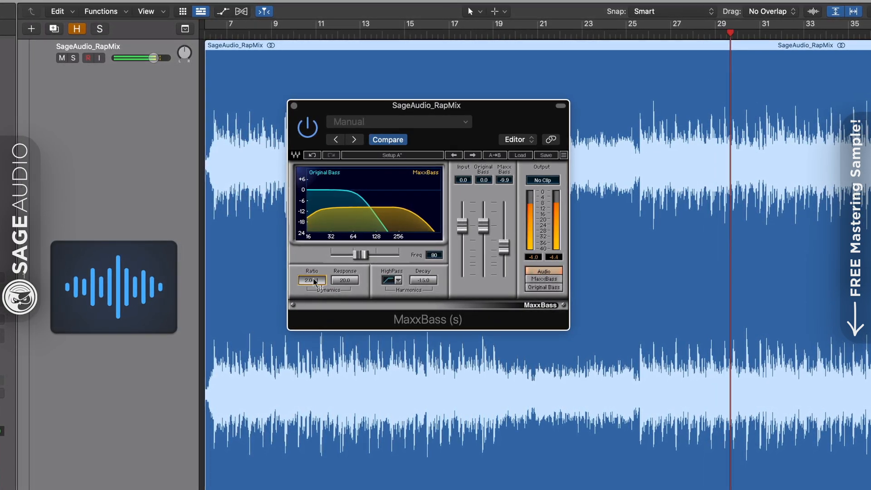
drag(346, 278, 345, 301)
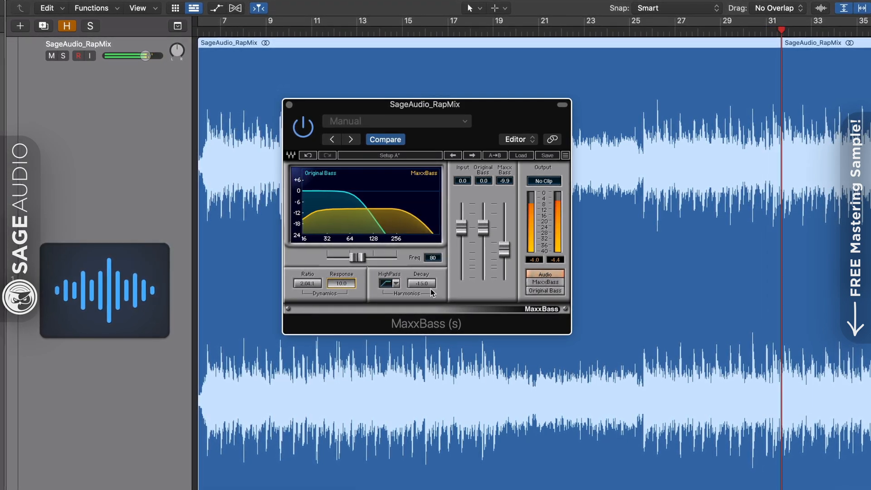
click(395, 285)
click(422, 318)
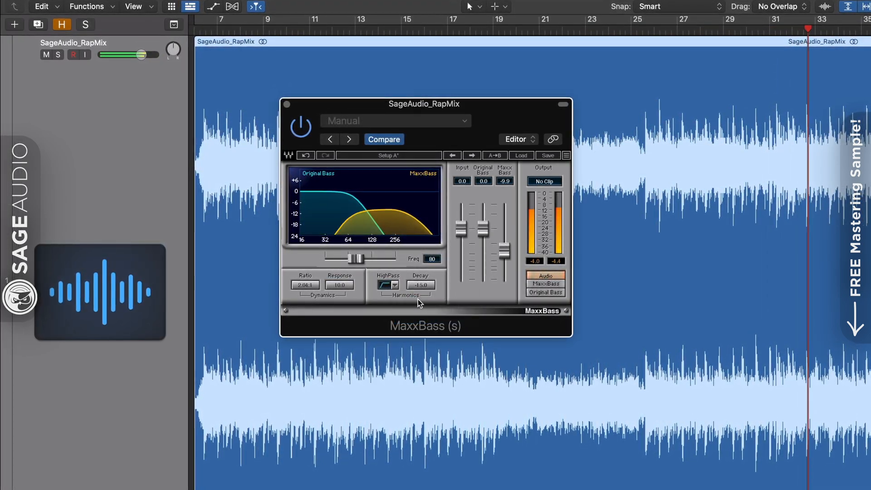
drag(421, 288, 420, 278)
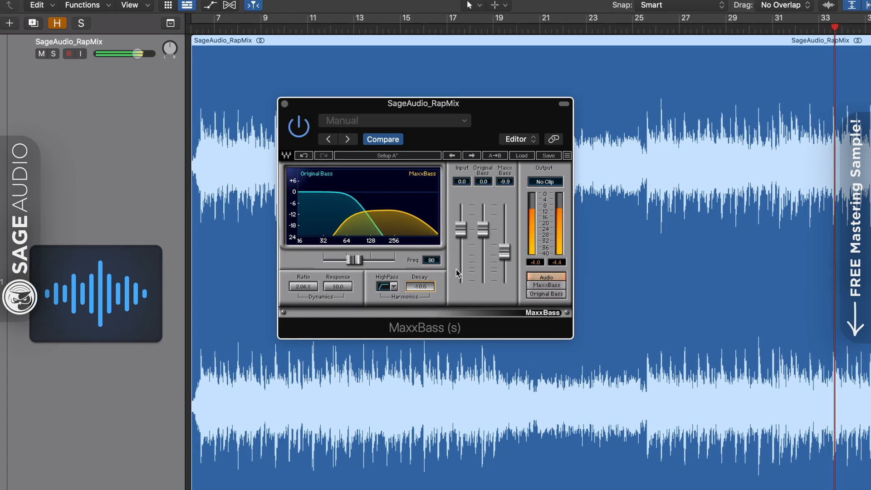
mouse_move(511, 252)
mouse_down()
mouse_move(483, 234)
mouse_move(508, 244)
mouse_up()
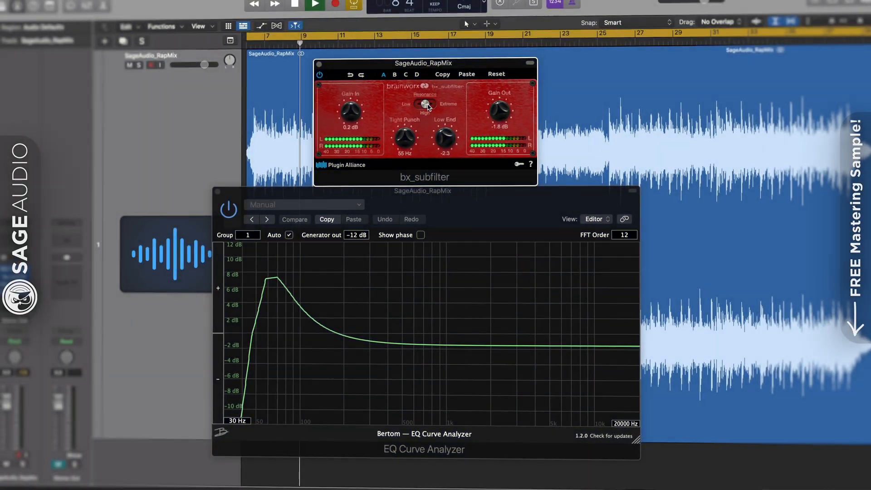
Set the bx_subfilter resonance to Extreme and close its window
drag(427, 106, 417, 102)
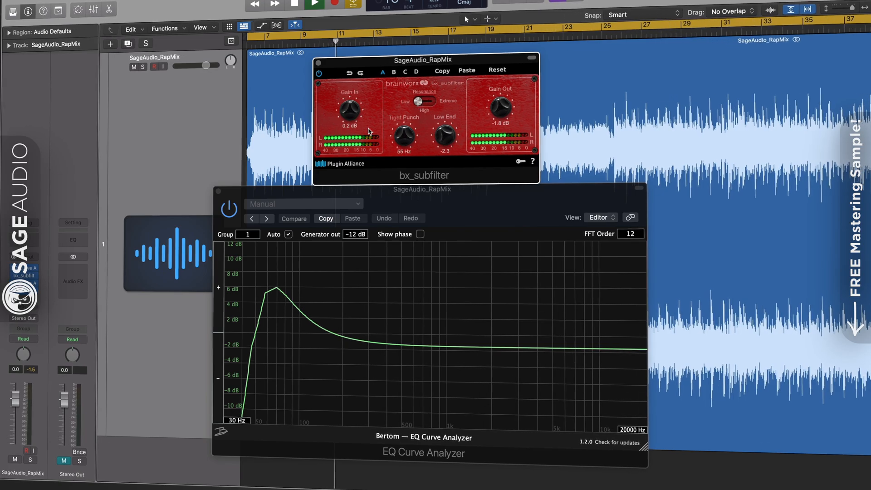
click(318, 62)
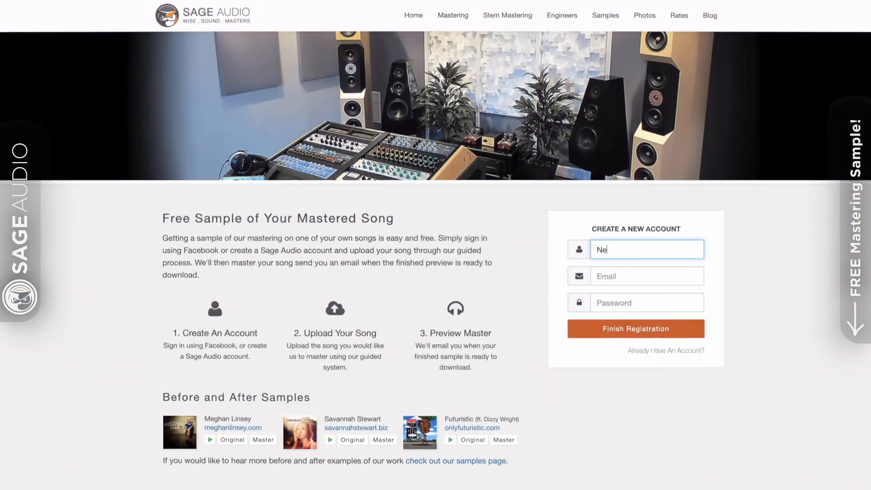
Fill in the account name, e-mail and password, then start a free mastering preview
text(wAr)
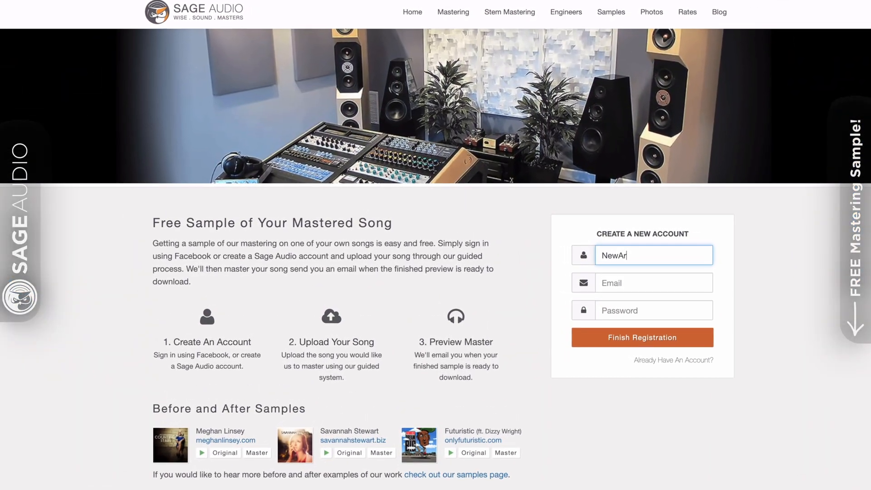
text(tist)
key(Tab)
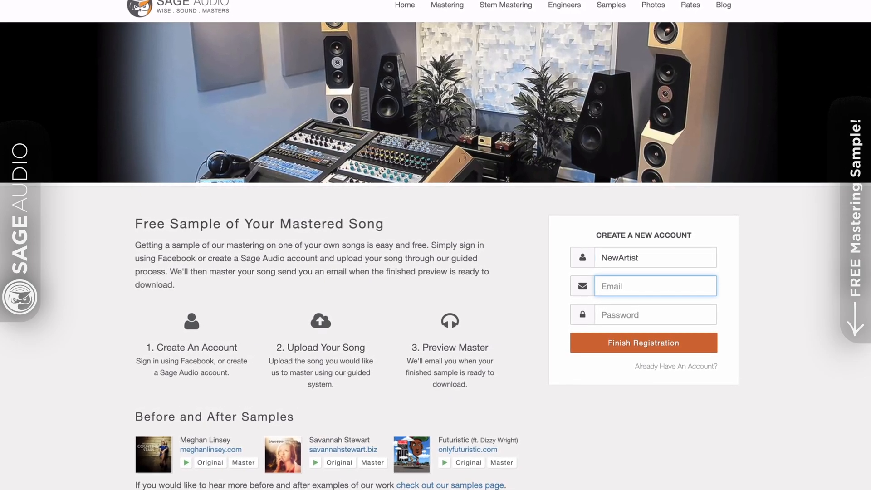
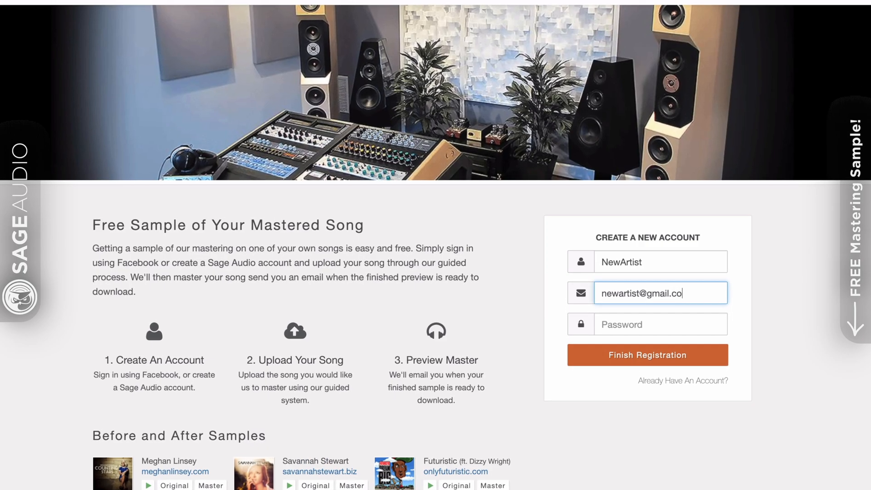
key(Tab)
text(******)
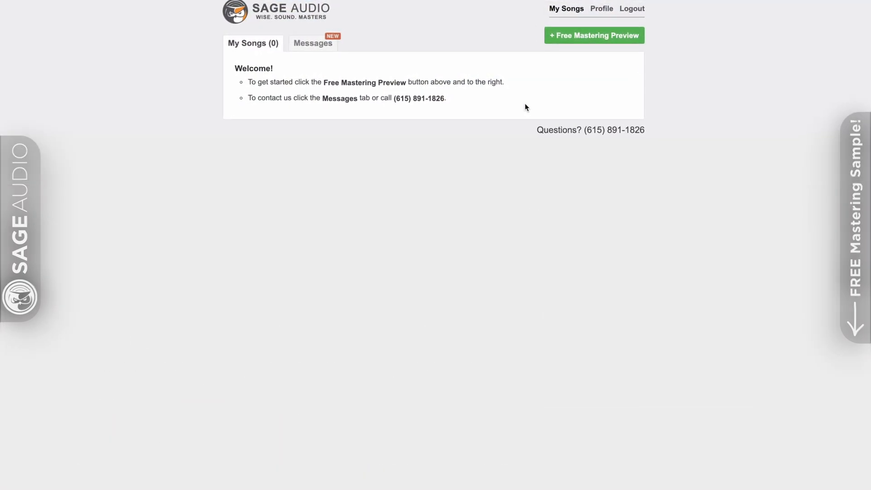
click(567, 41)
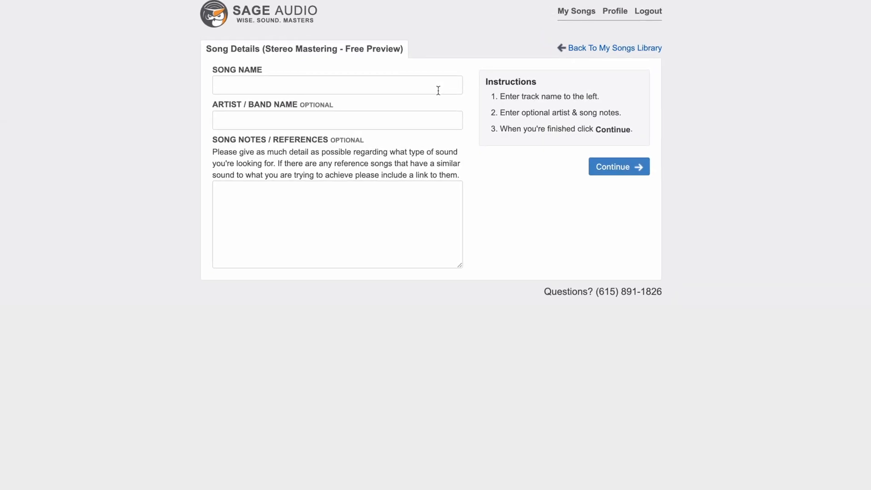